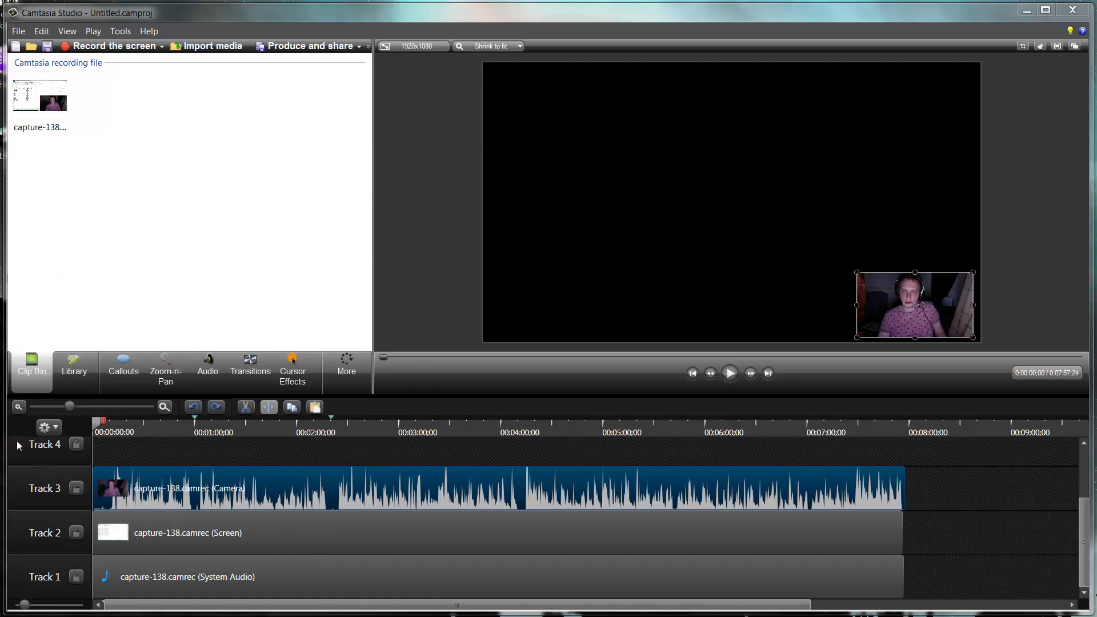
Click through the camera, screen recording and system audio clips on Tracks 1–3.
click(386, 534)
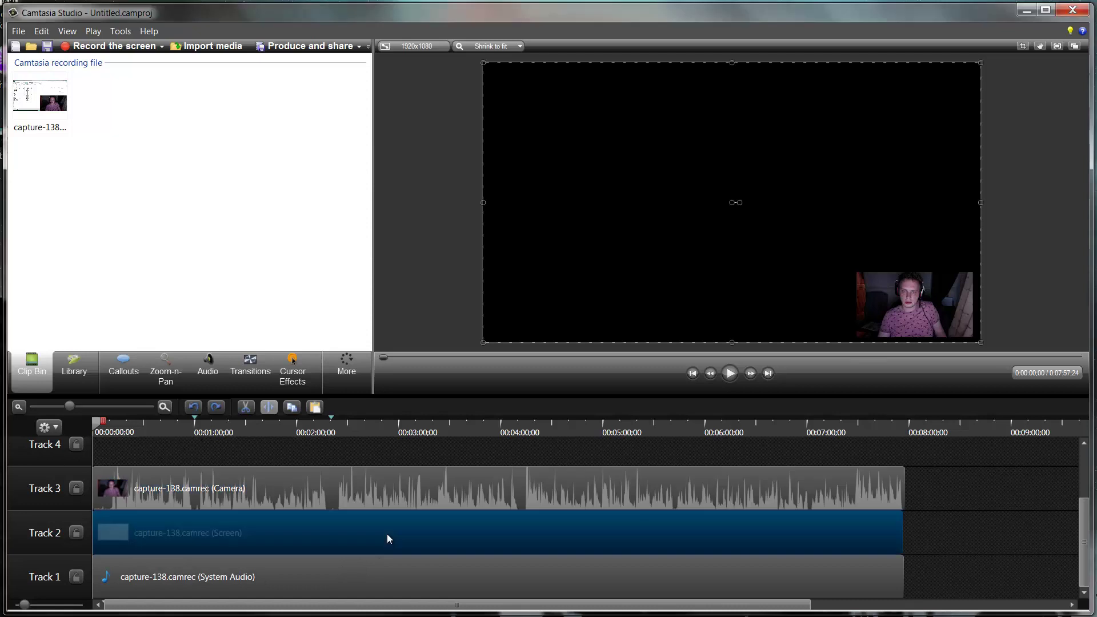
click(369, 561)
click(352, 533)
click(313, 486)
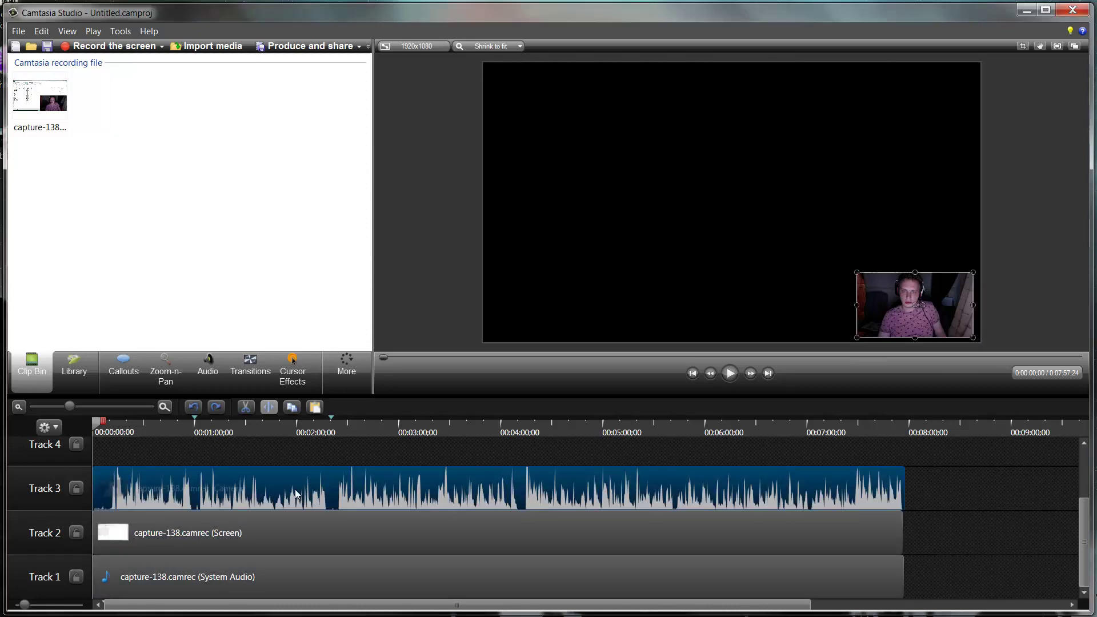
click(221, 540)
click(229, 569)
click(237, 535)
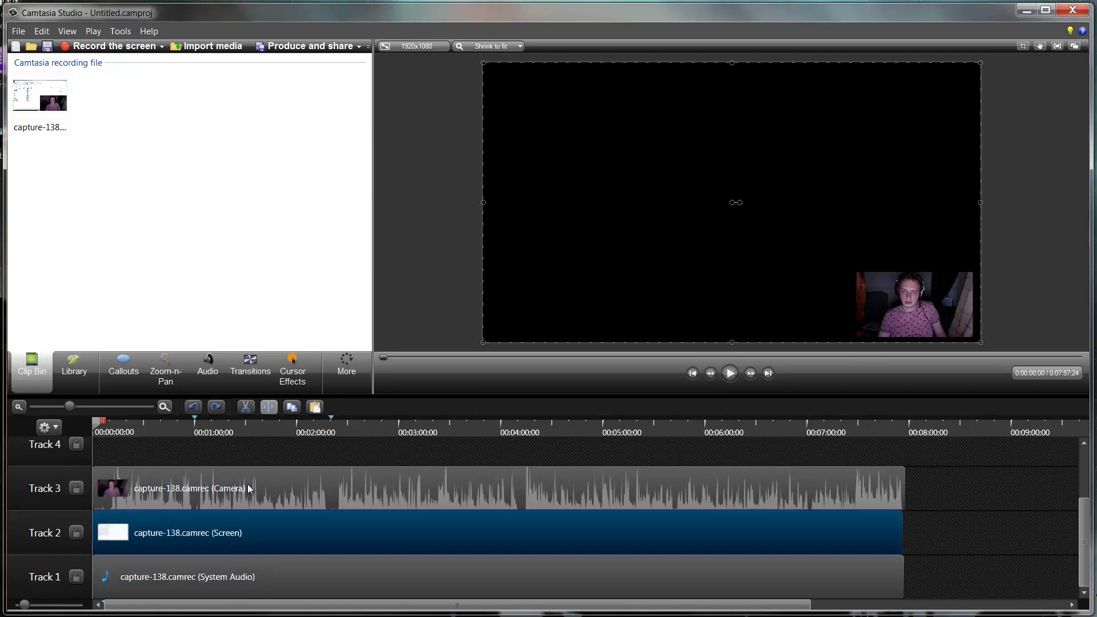
click(252, 489)
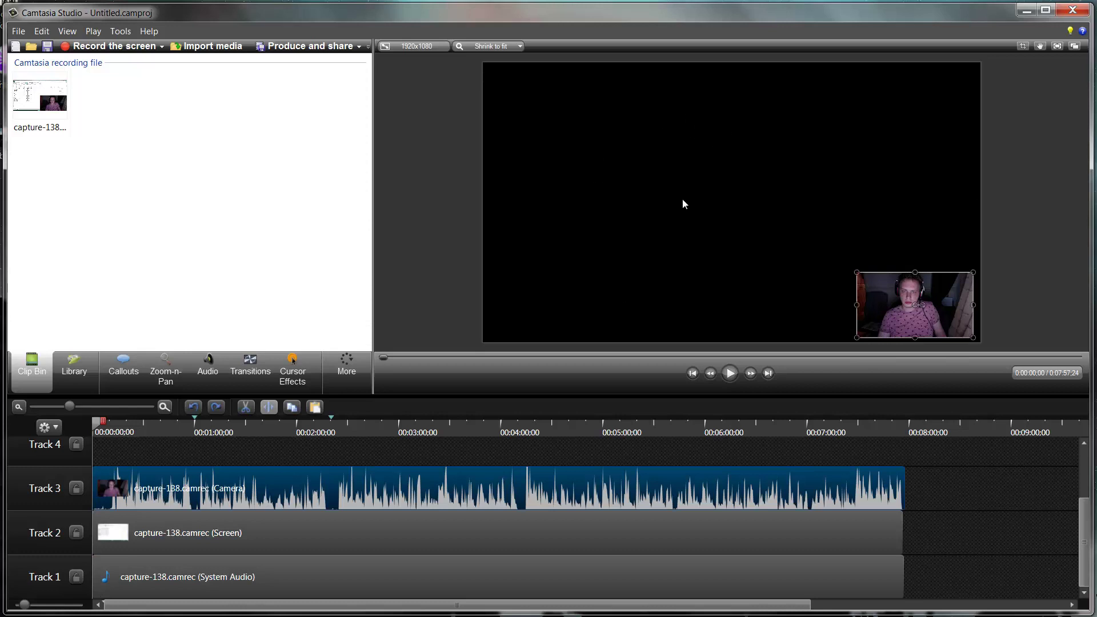
Scrub the preview to about 2:20 and play a short stretch, then pause.
drag(105, 423, 183, 424)
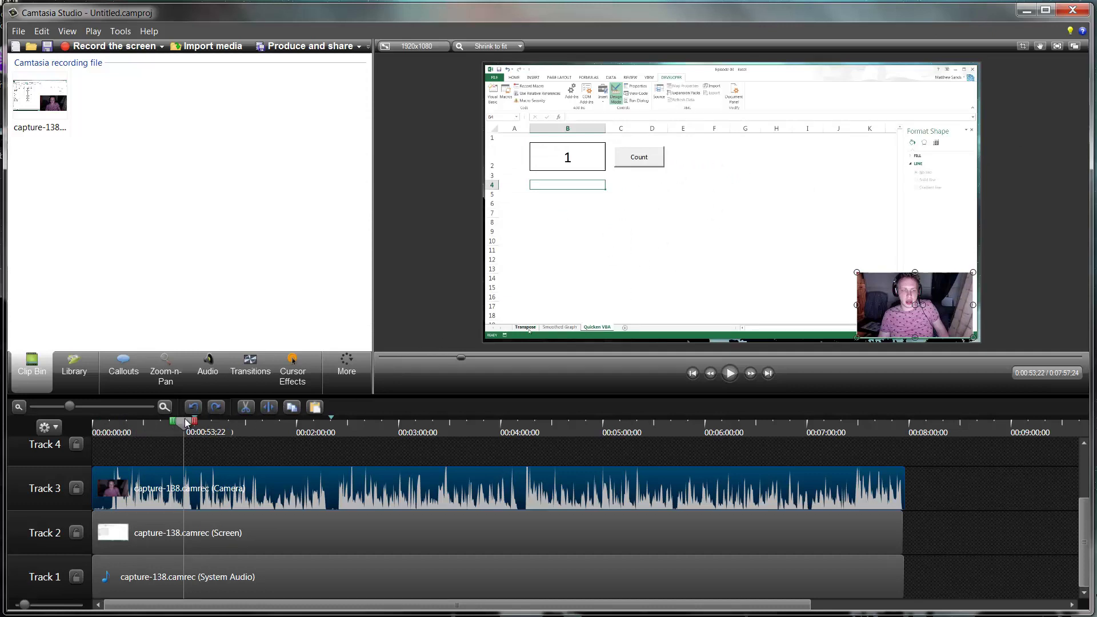
drag(183, 425, 36, 446)
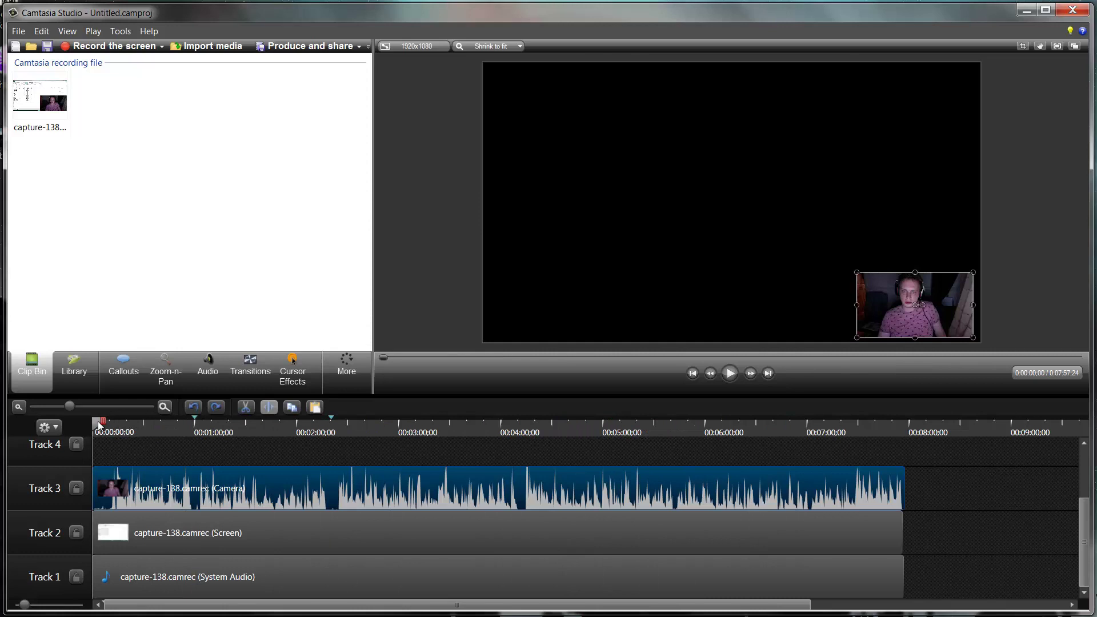
drag(98, 425, 331, 424)
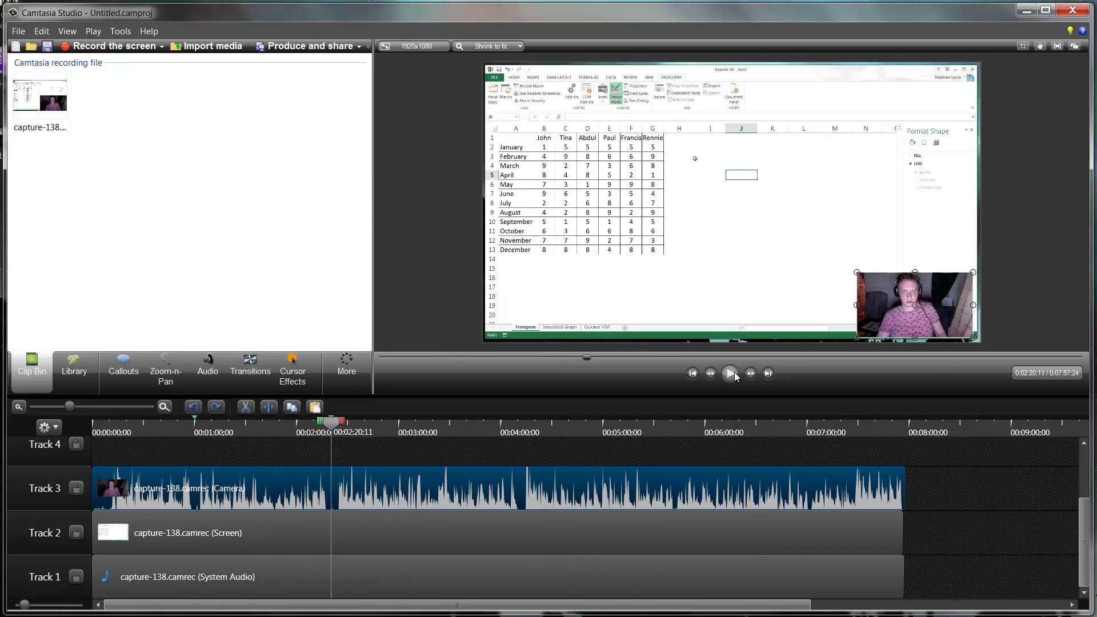
click(731, 372)
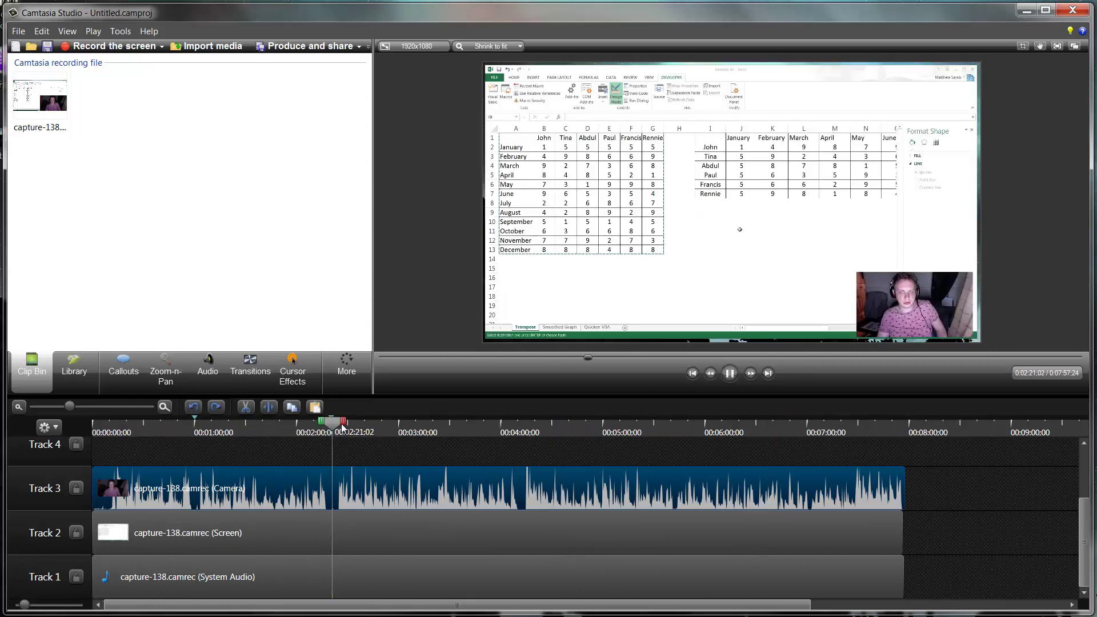
click(731, 373)
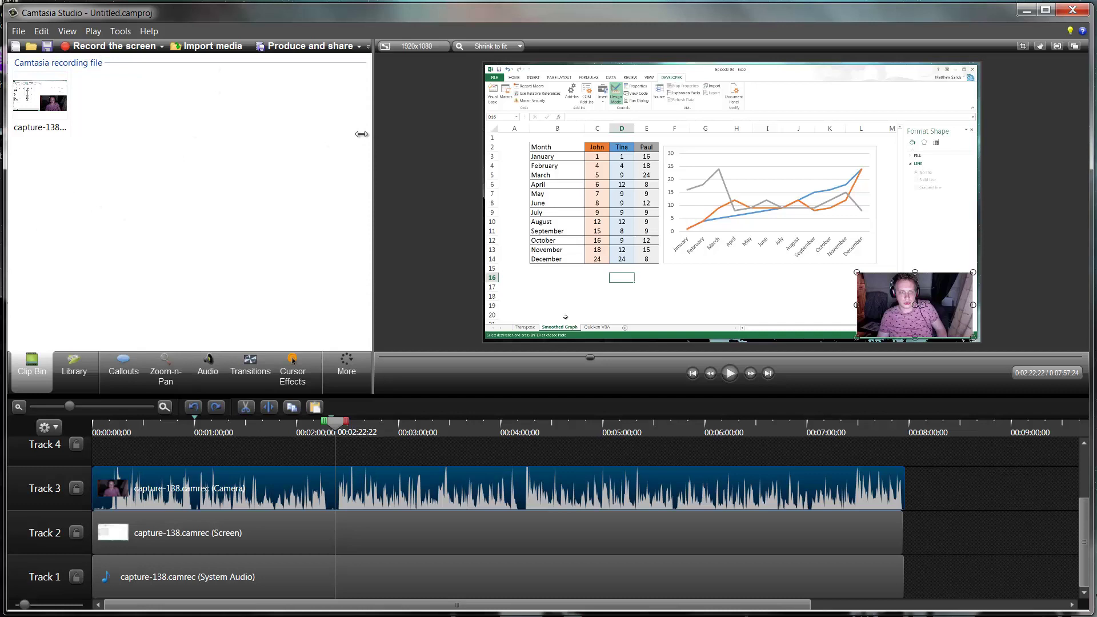
click(376, 120)
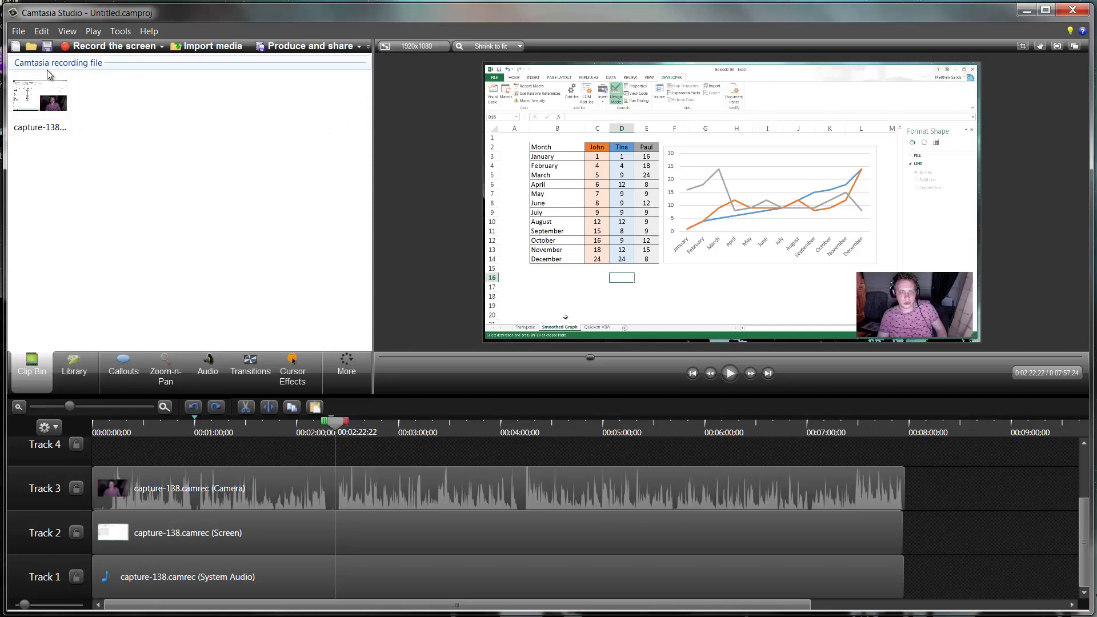
click(75, 368)
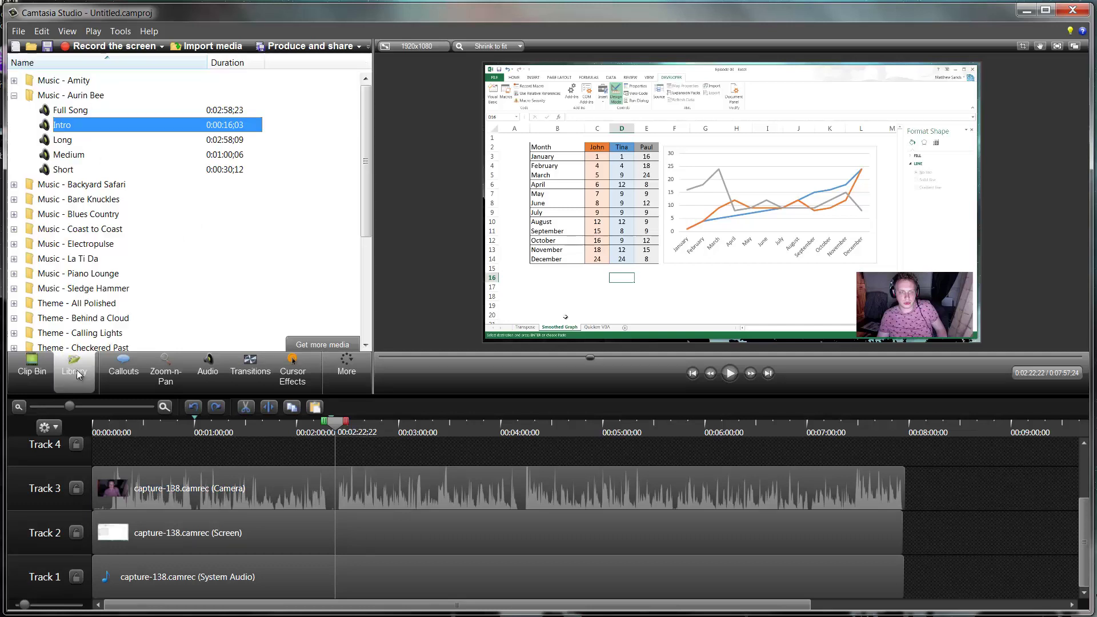
click(123, 369)
click(166, 372)
click(209, 364)
click(250, 369)
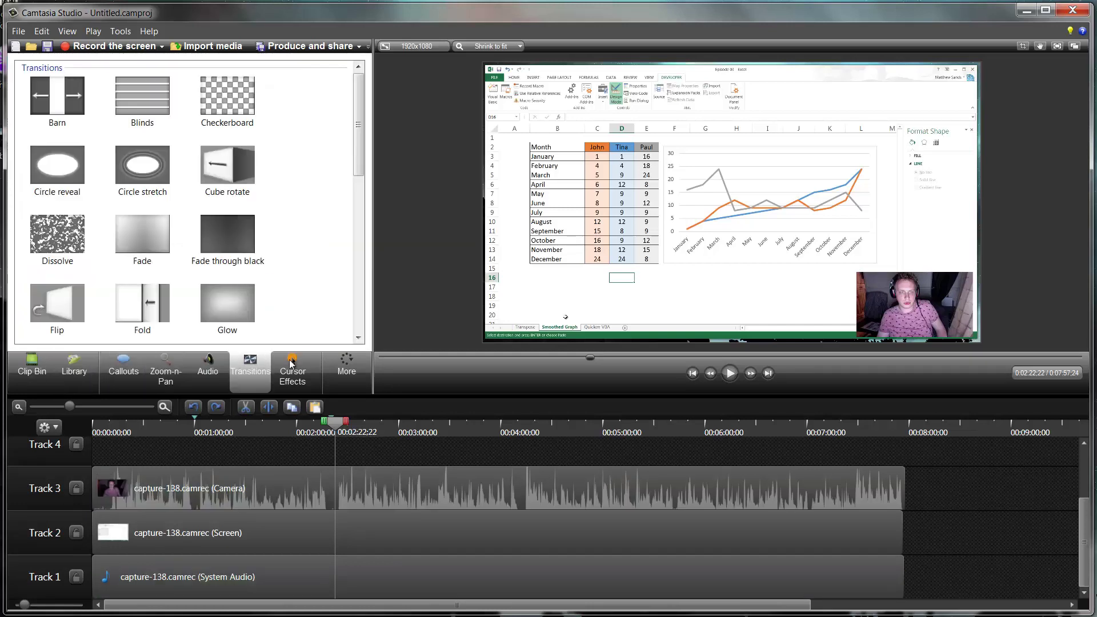
click(293, 369)
click(251, 370)
click(35, 372)
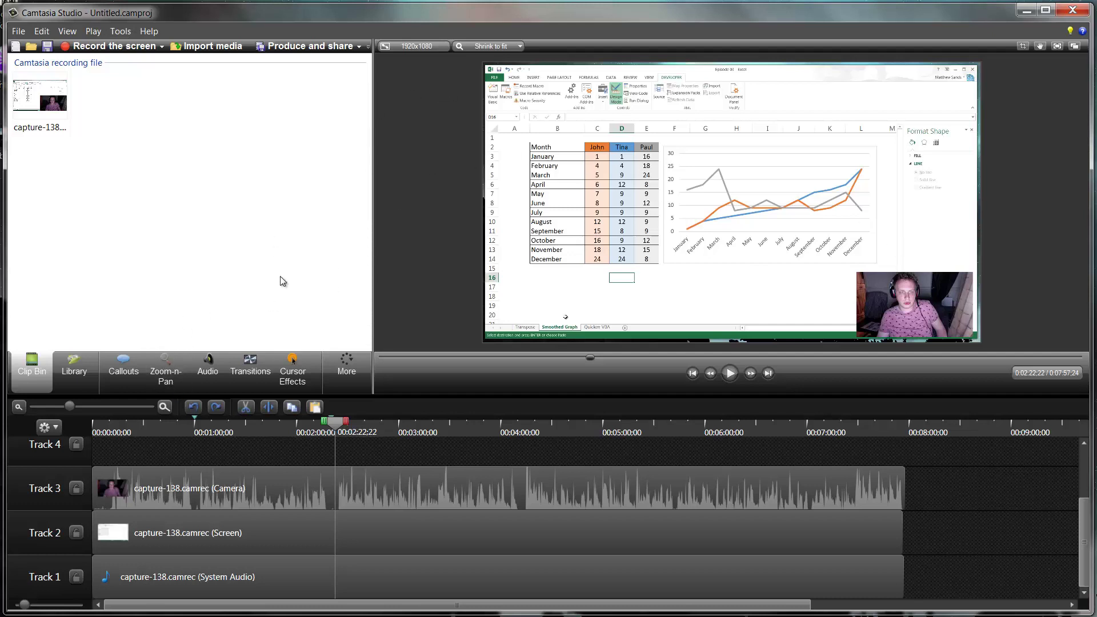
Scrub back to 0:00 and play the opening, pausing at about 0:15.
drag(336, 425, 272, 464)
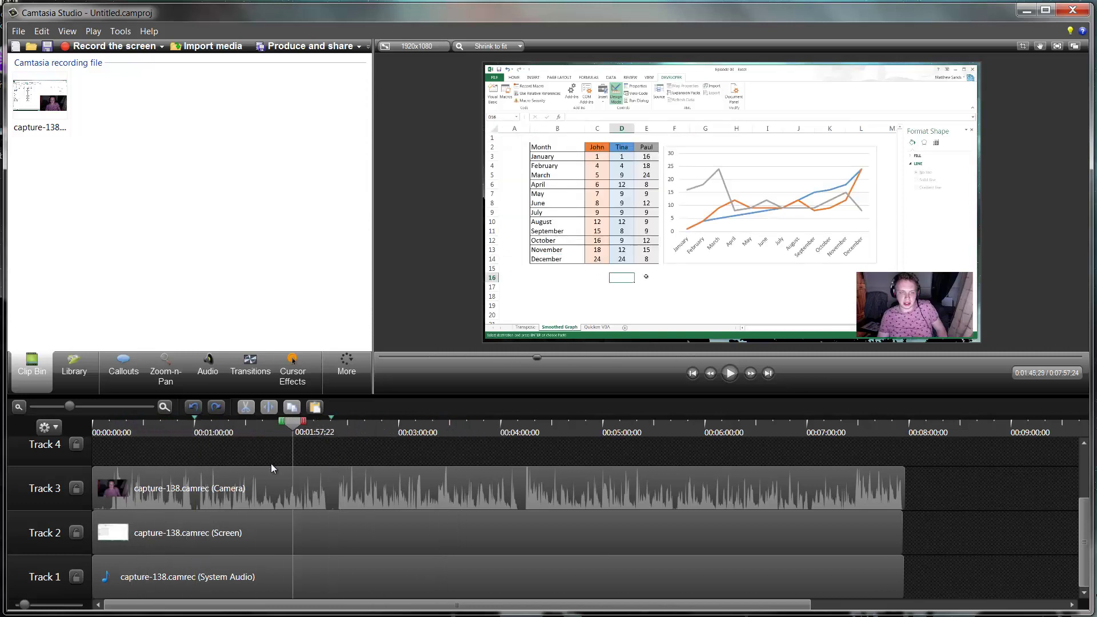
click(728, 373)
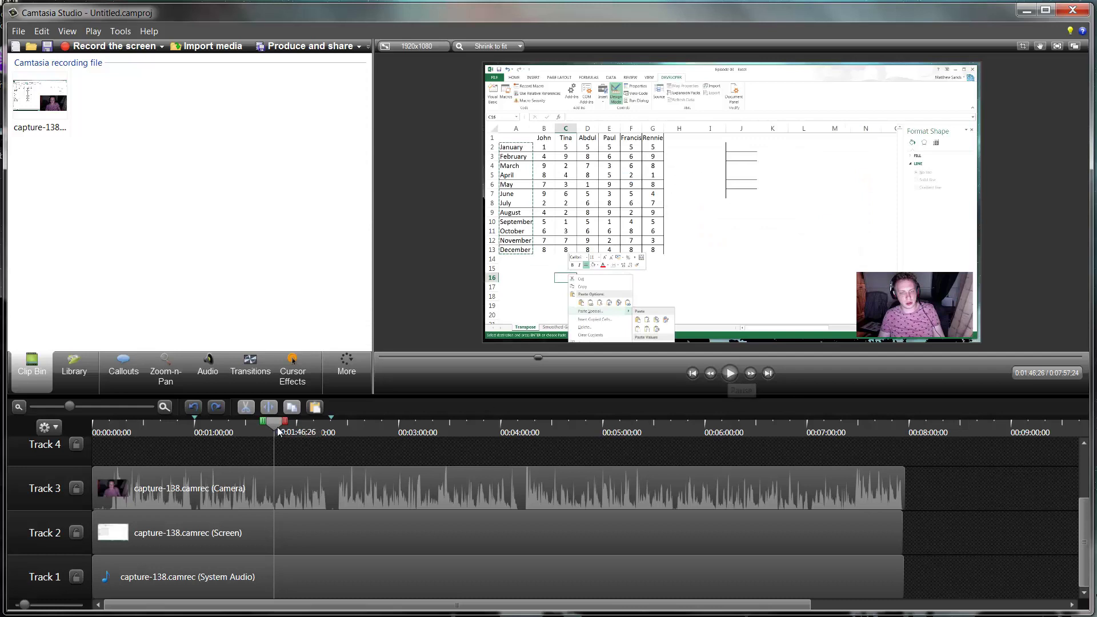
mouse_move(277, 426)
mouse_down()
mouse_move(328, 425)
mouse_move(102, 426)
mouse_move(650, 421)
mouse_move(153, 424)
mouse_move(168, 424)
mouse_move(160, 438)
mouse_move(173, 434)
mouse_move(161, 421)
mouse_move(283, 430)
mouse_move(93, 437)
mouse_up()
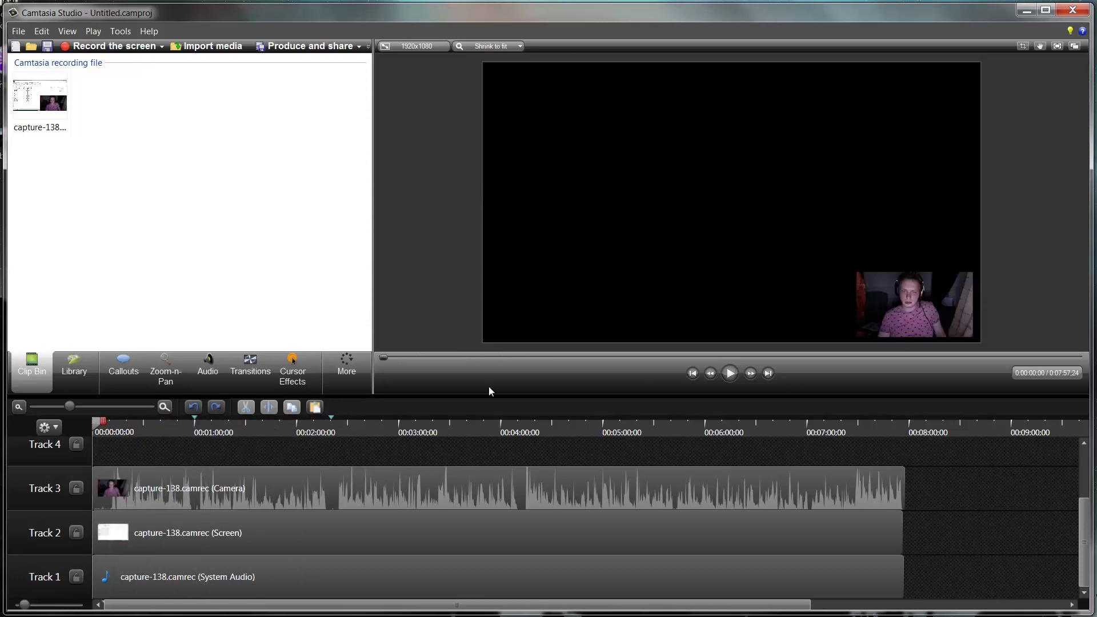
click(730, 373)
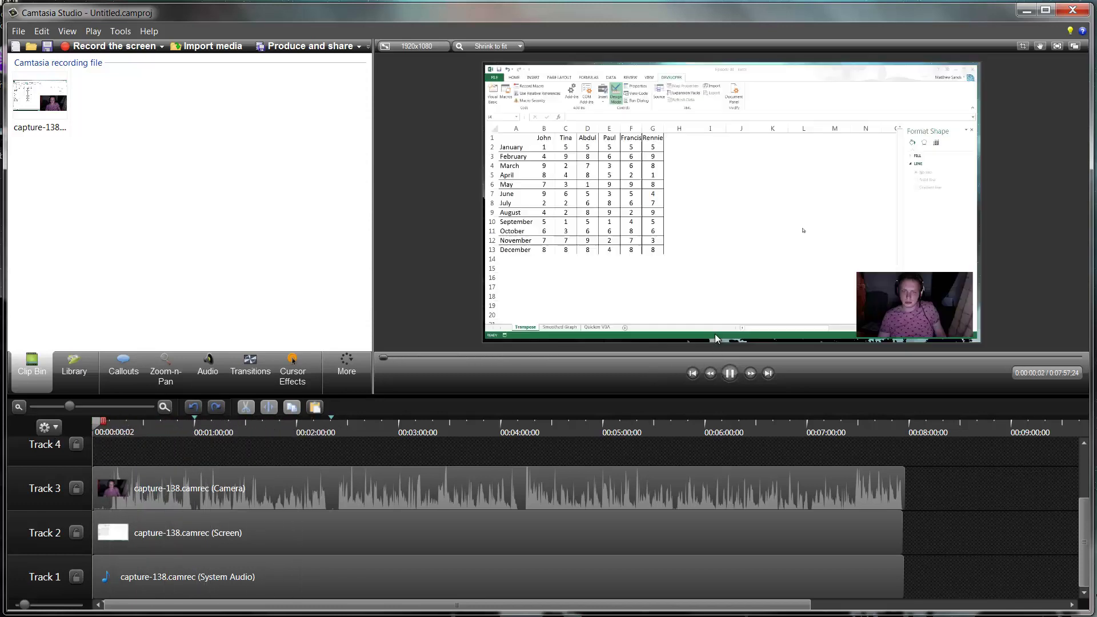
click(729, 377)
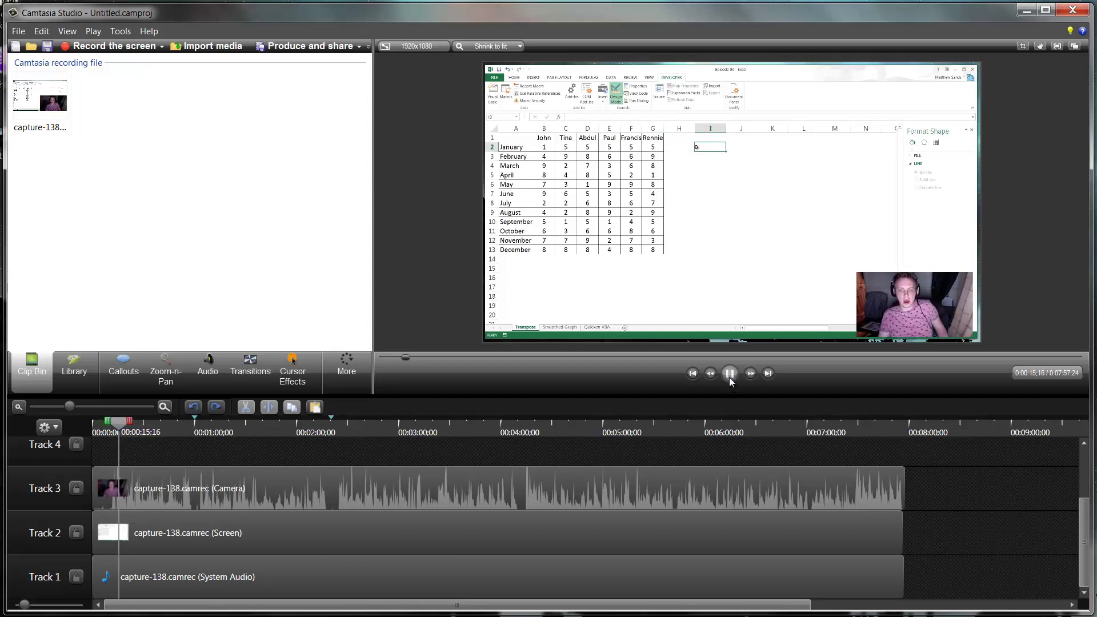
Return the playhead to the start and zoom the timeline in for finer timing.
drag(123, 428, 95, 428)
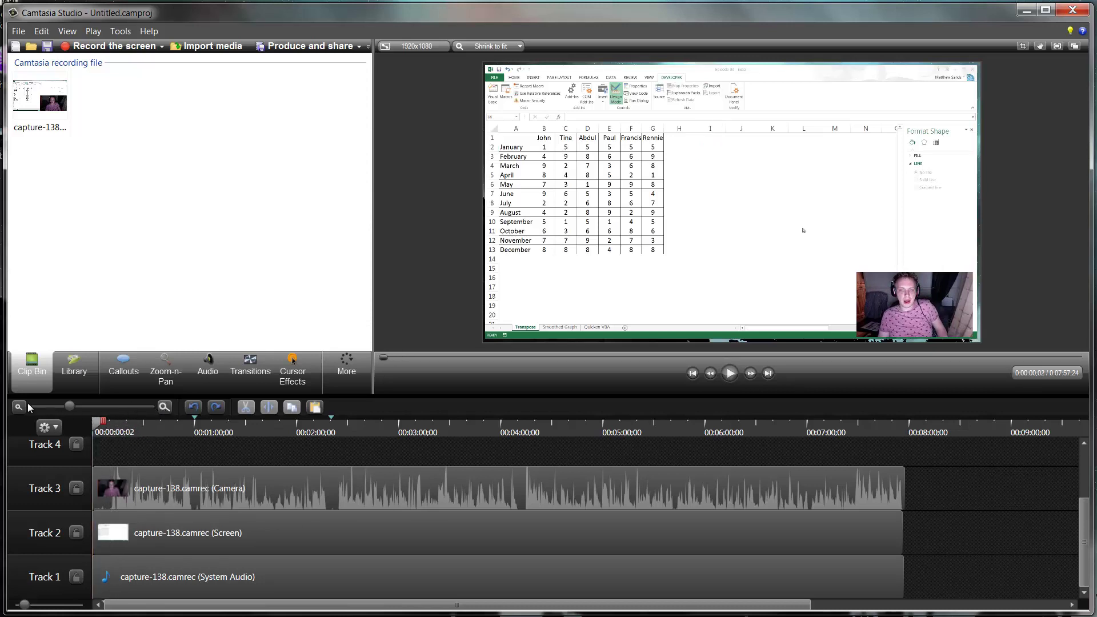
click(165, 408)
click(166, 407)
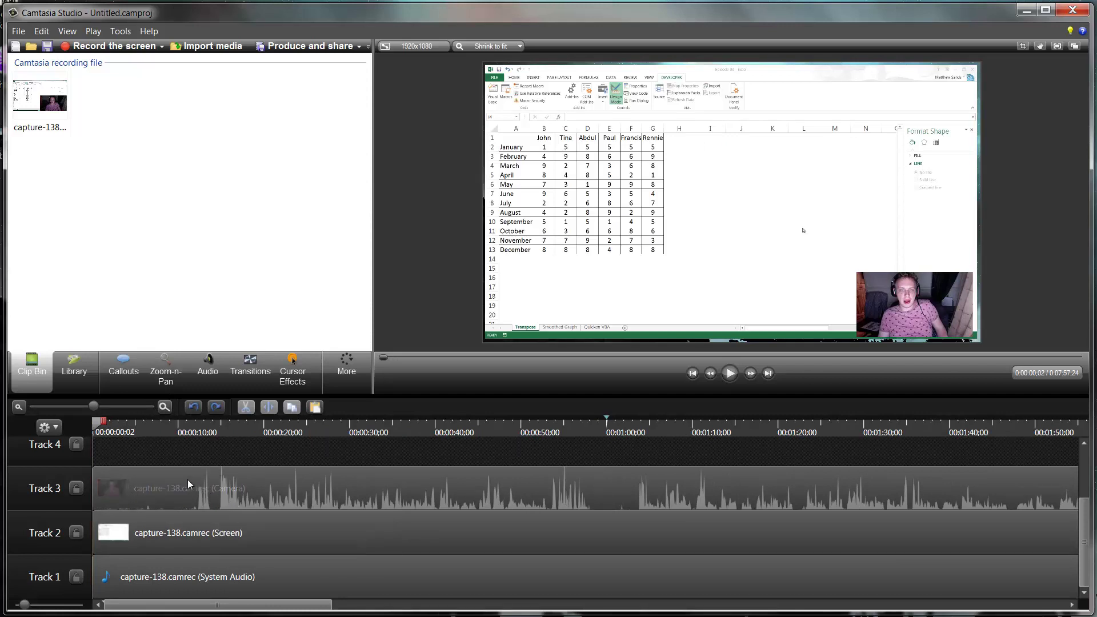
Select the range from 0:00 to 0:14;20 across all tracks and delete it.
mouse_move(106, 424)
mouse_down()
mouse_move(229, 433)
mouse_move(97, 430)
mouse_move(94, 413)
mouse_up()
scroll(94, 414, down, 3)
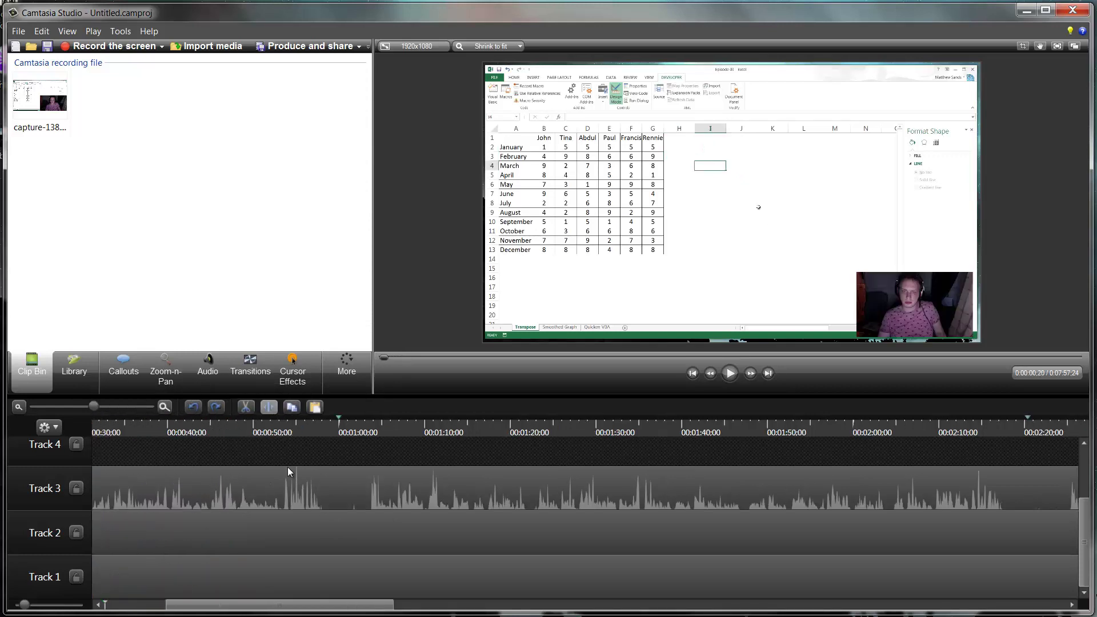
scroll(120, 444, up, 3)
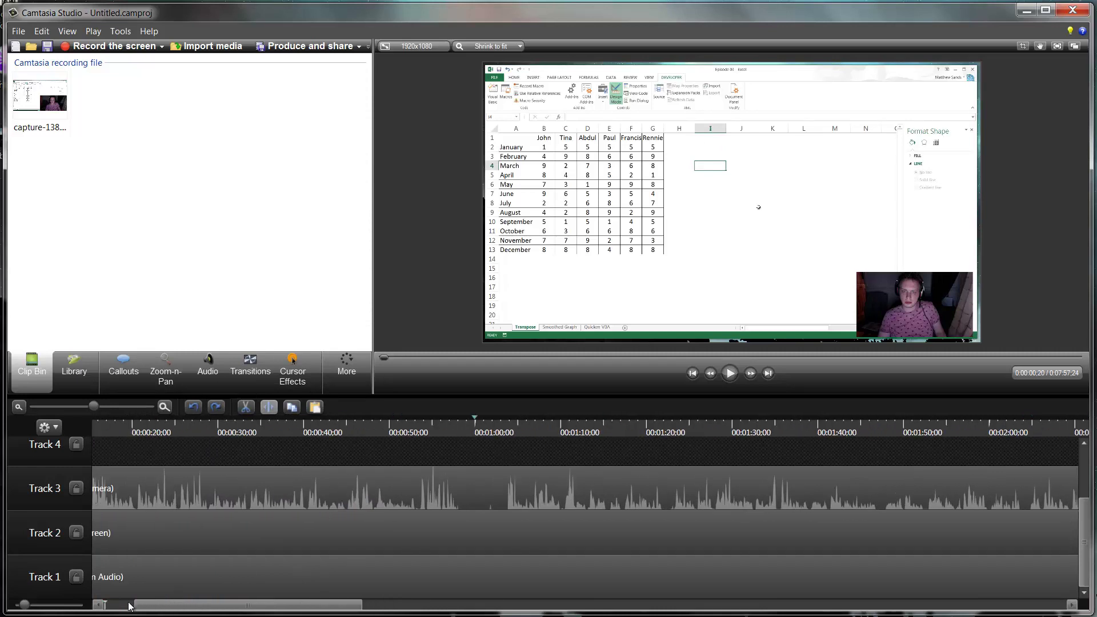
drag(110, 424, 228, 440)
right_click(170, 458)
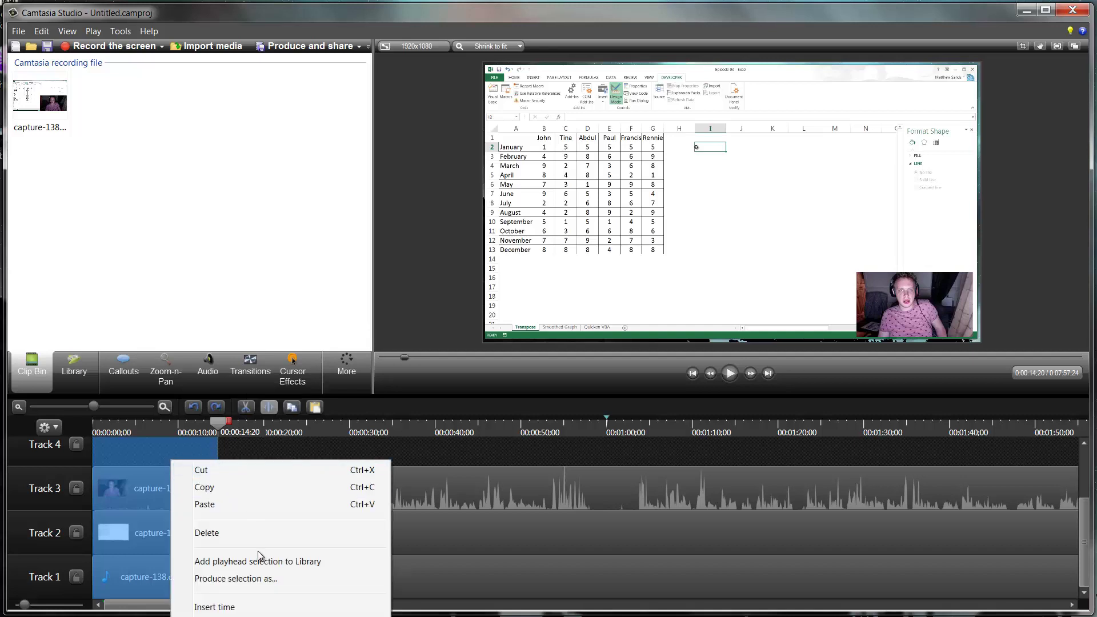
click(247, 533)
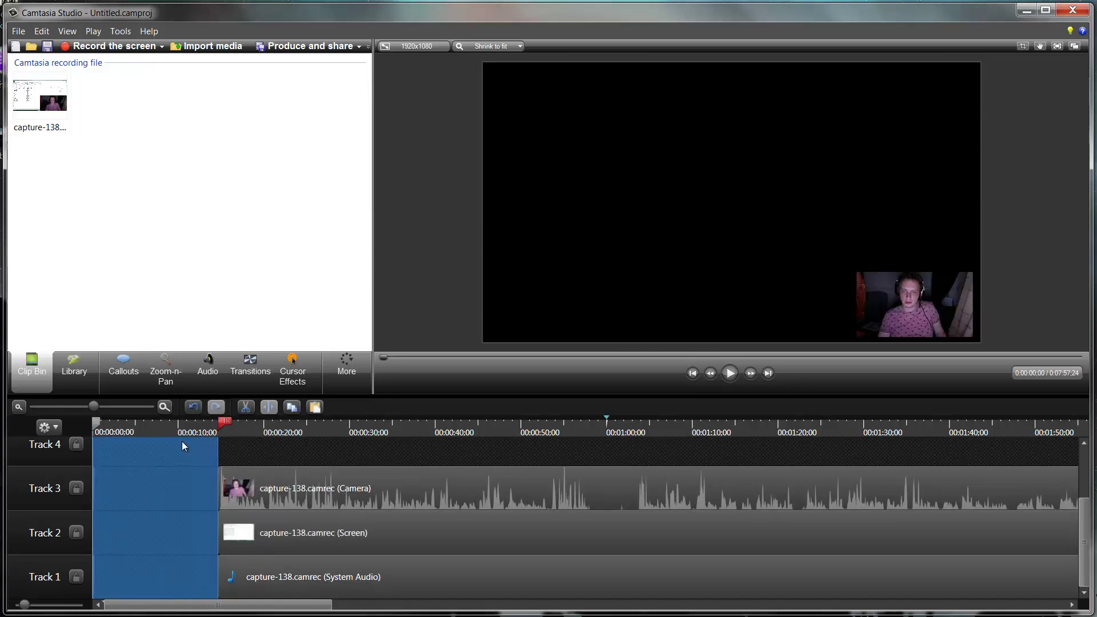
drag(229, 420, 43, 429)
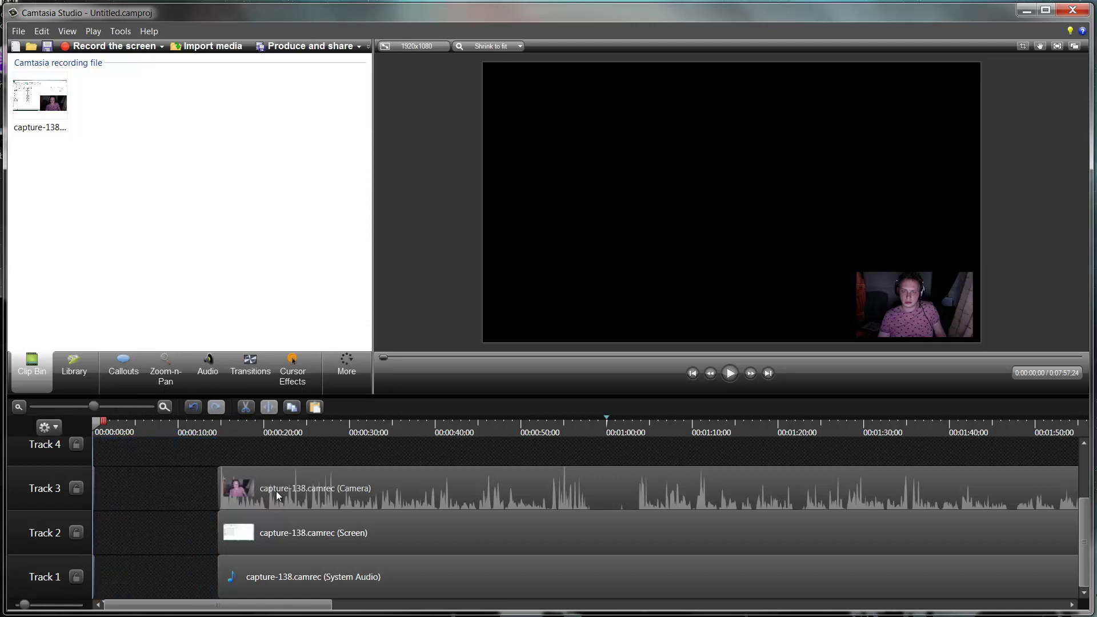
key(ctrl+z)
click(154, 467)
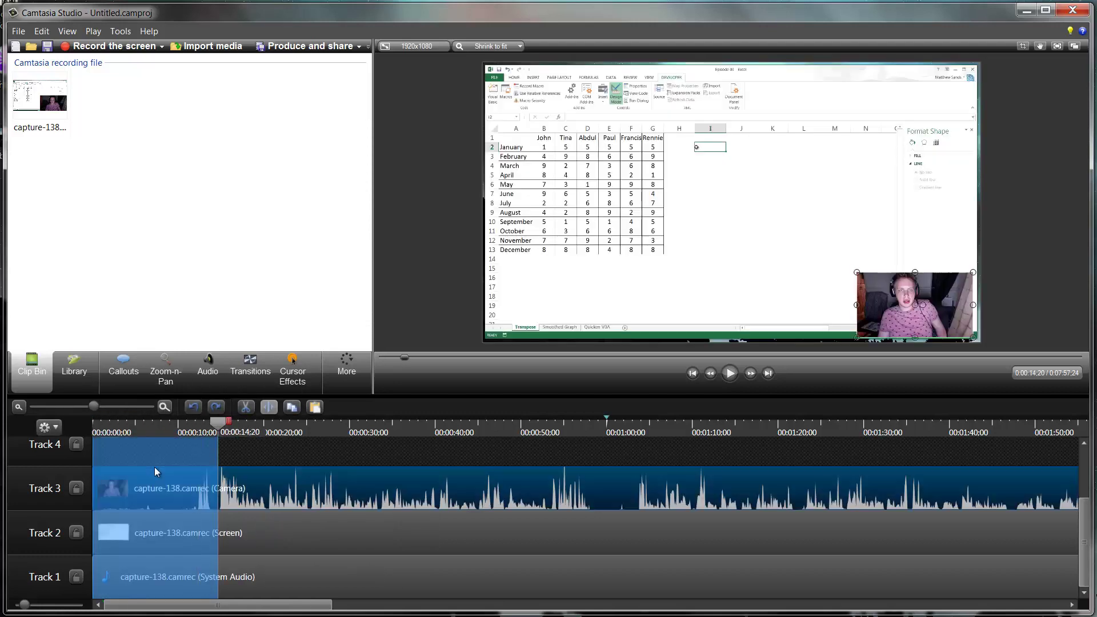
right_click(154, 468)
click(186, 488)
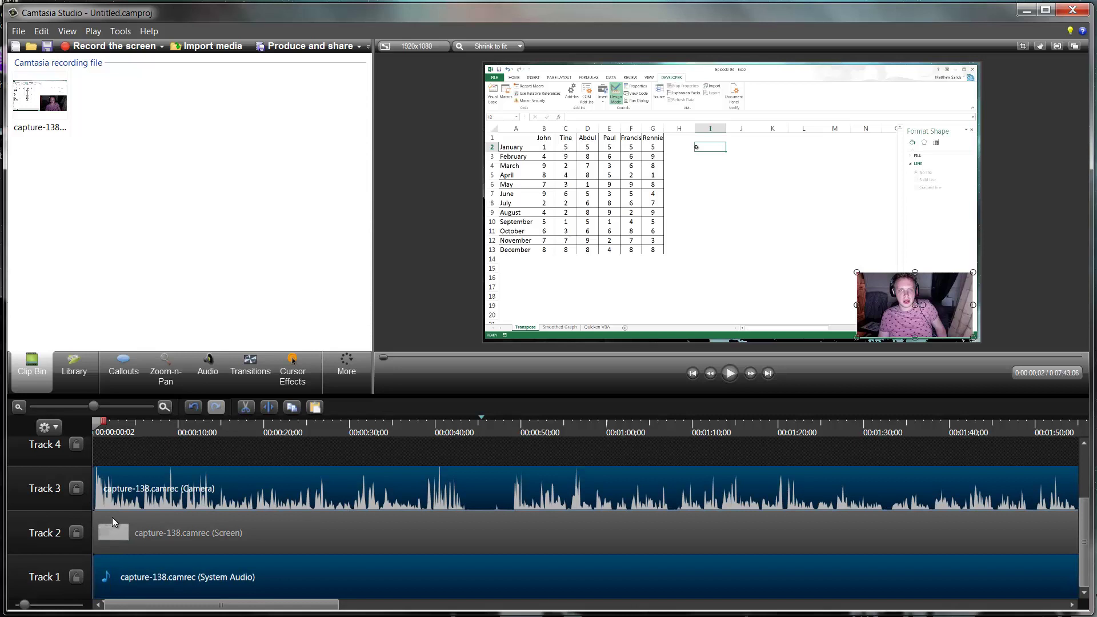
click(129, 543)
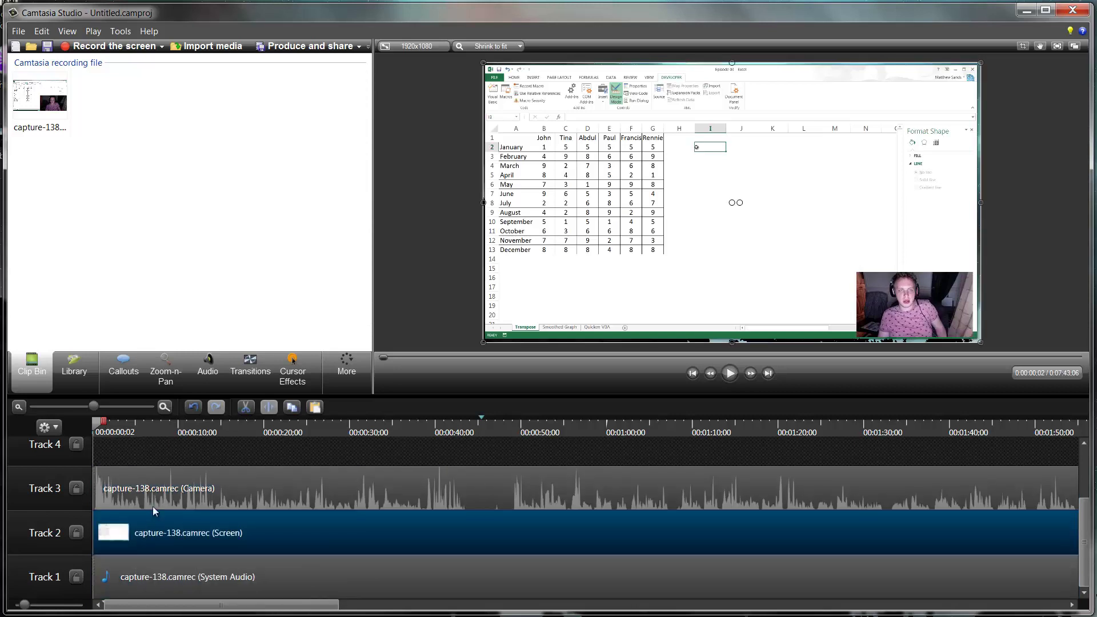
click(153, 468)
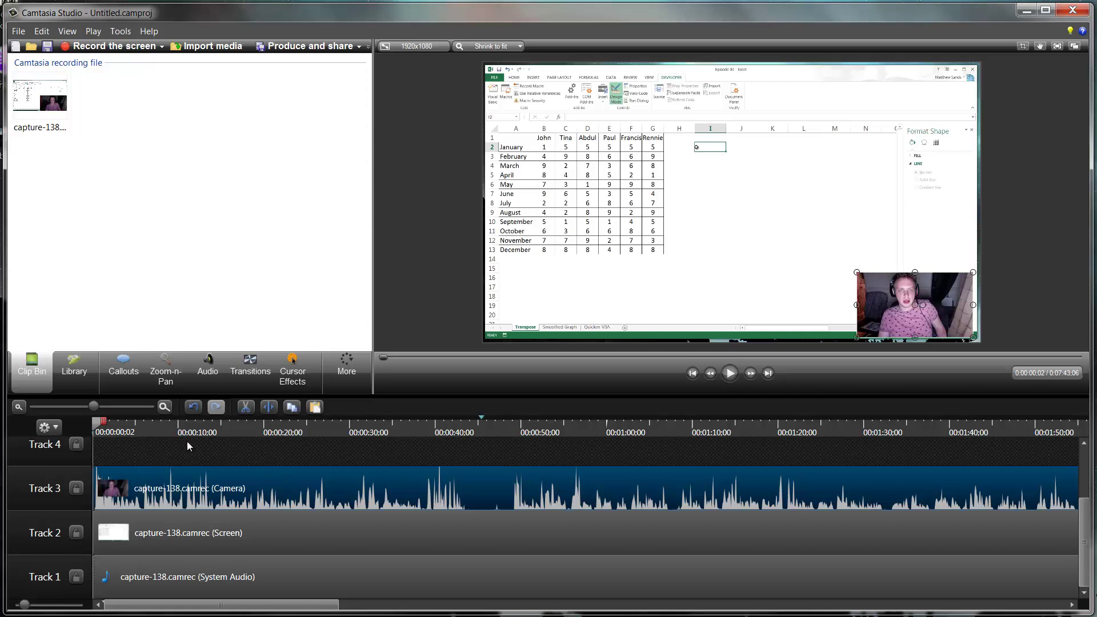
click(729, 374)
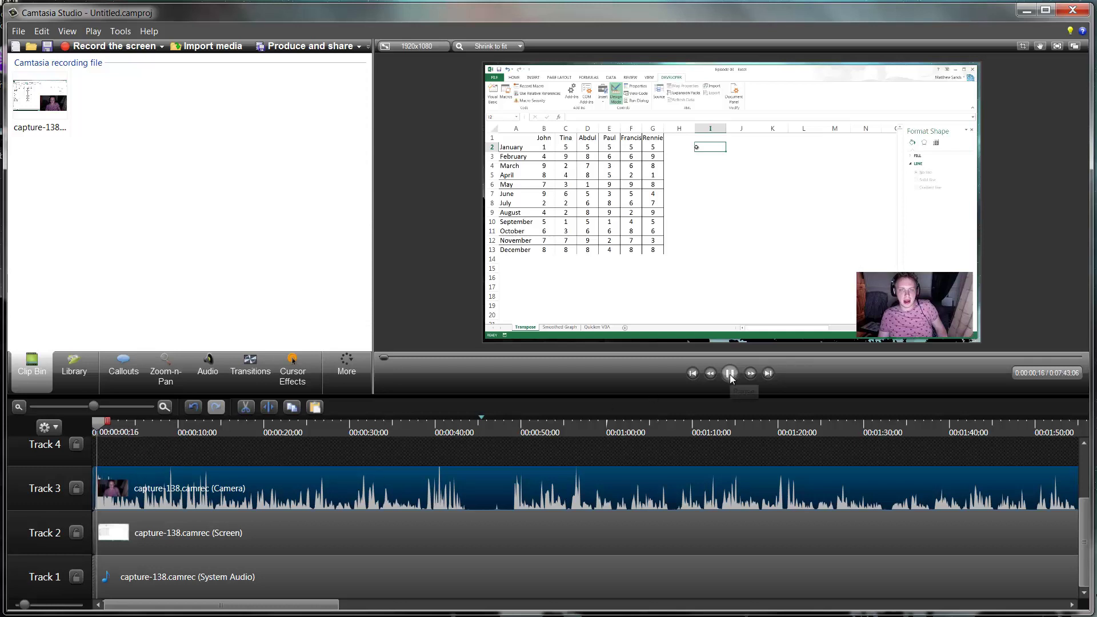
click(693, 373)
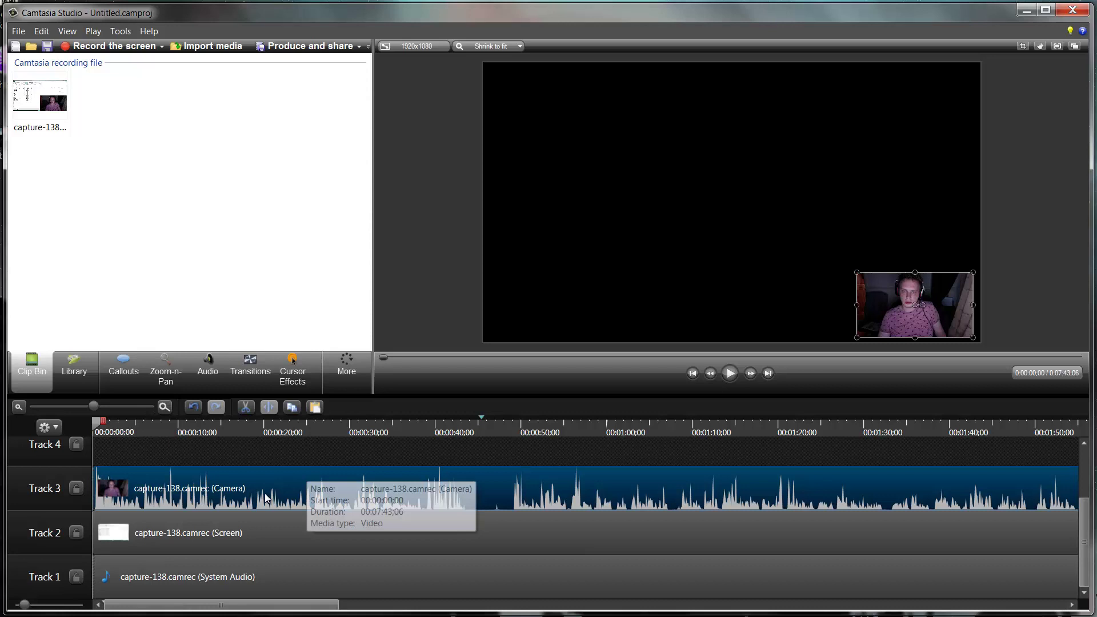
Move the camera, screen and system audio clips together to start at 0:10.
ctrl+click(245, 535)
ctrl+click(225, 563)
drag(239, 574, 322, 573)
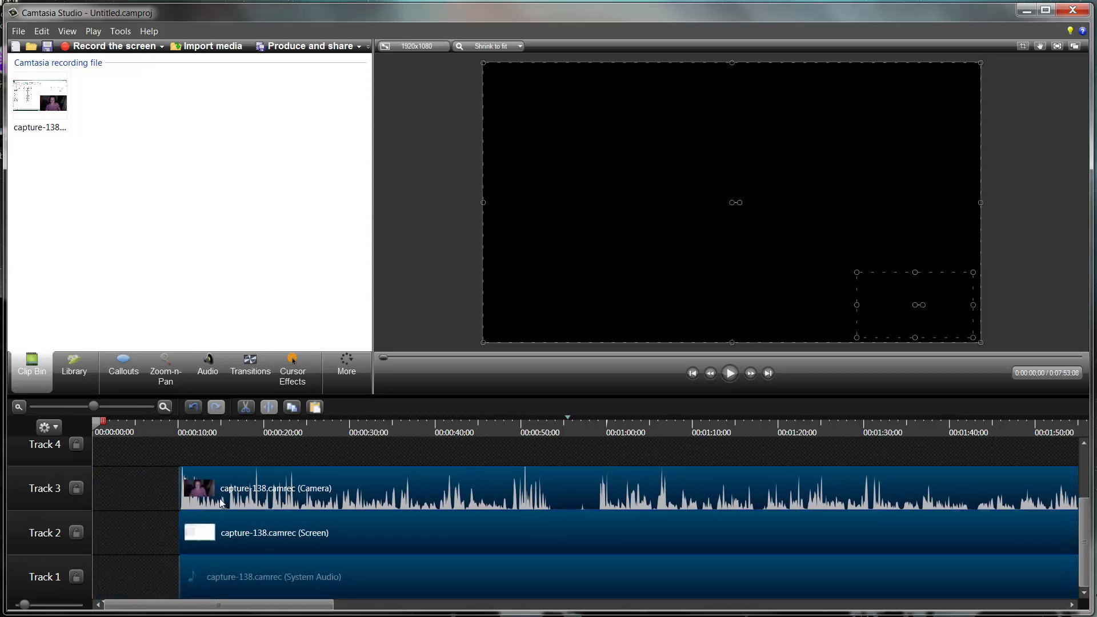
click(150, 479)
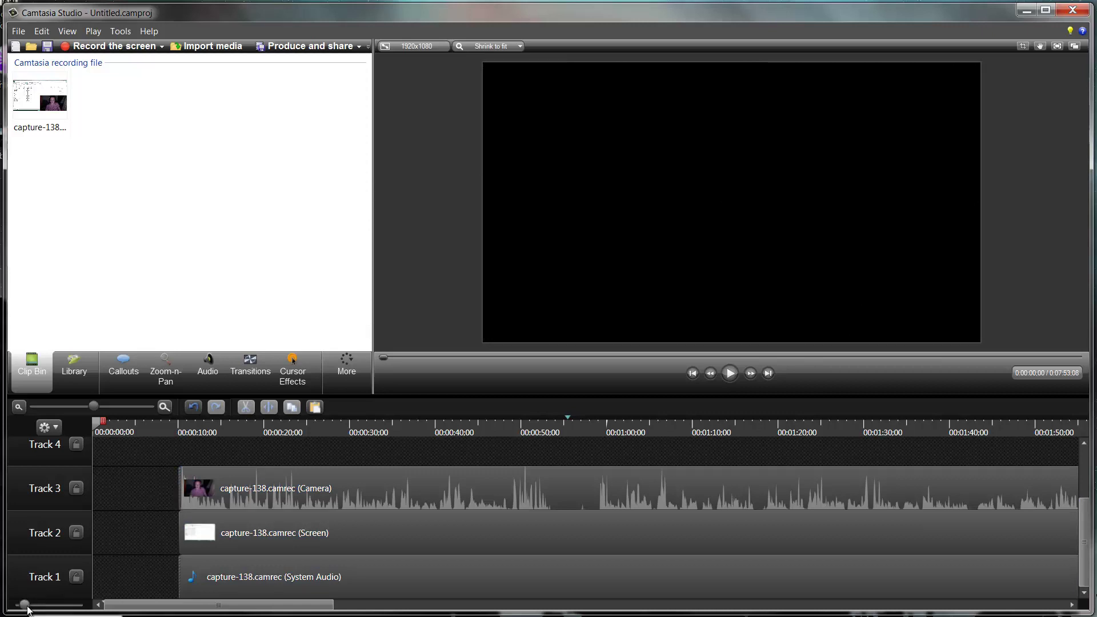
Shrink the track height and reselect the camera, screen and system audio clips.
drag(27, 607, 20, 609)
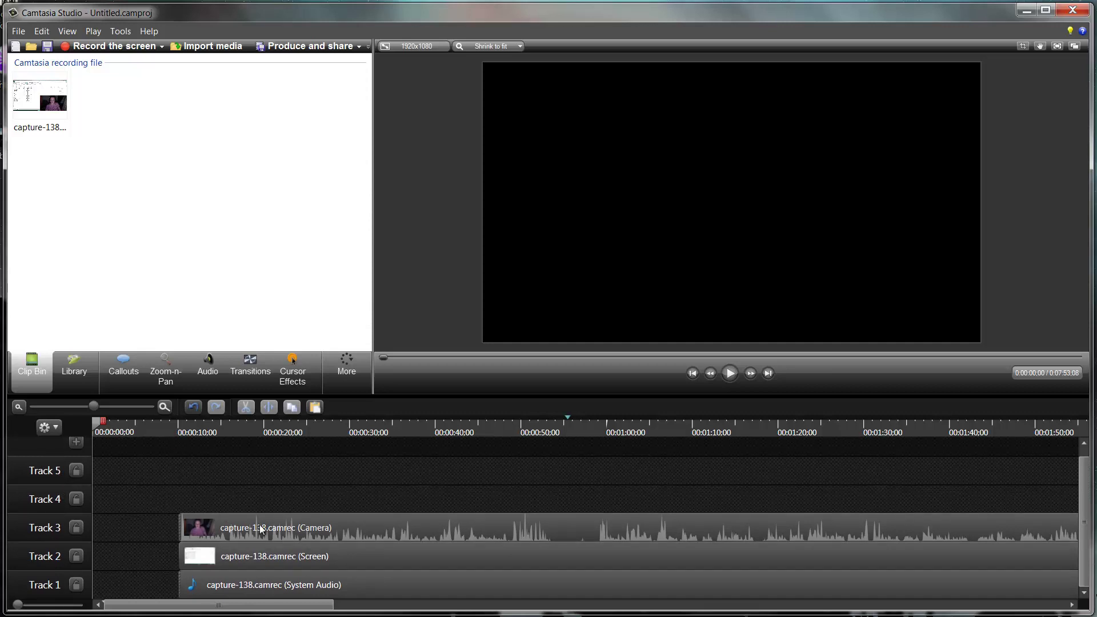
click(293, 534)
click(228, 563)
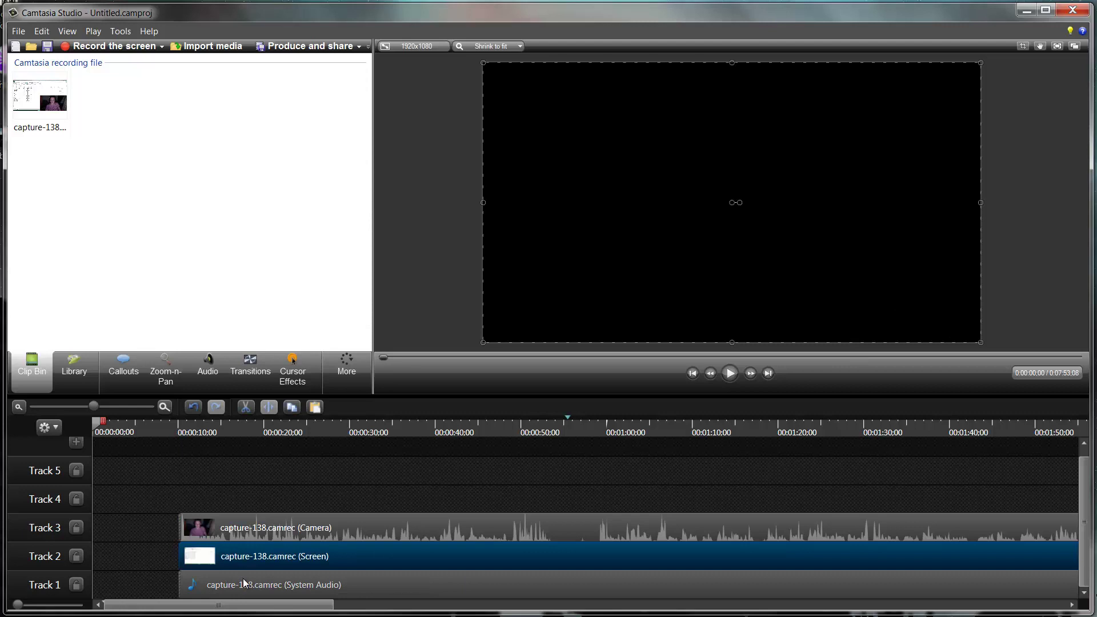
click(243, 578)
click(253, 546)
click(273, 537)
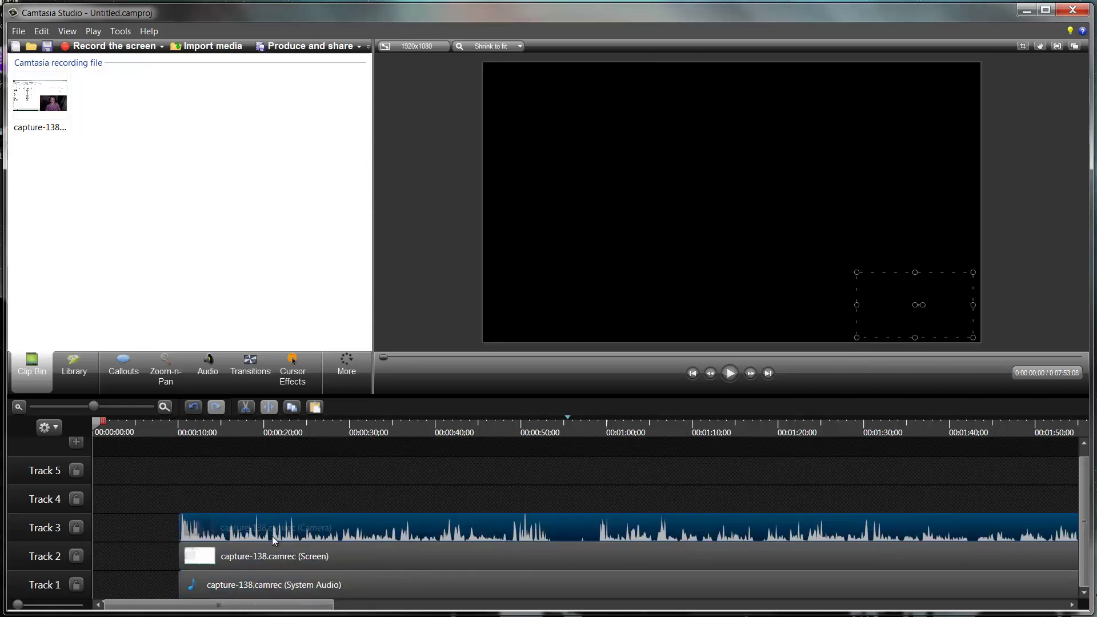
click(249, 580)
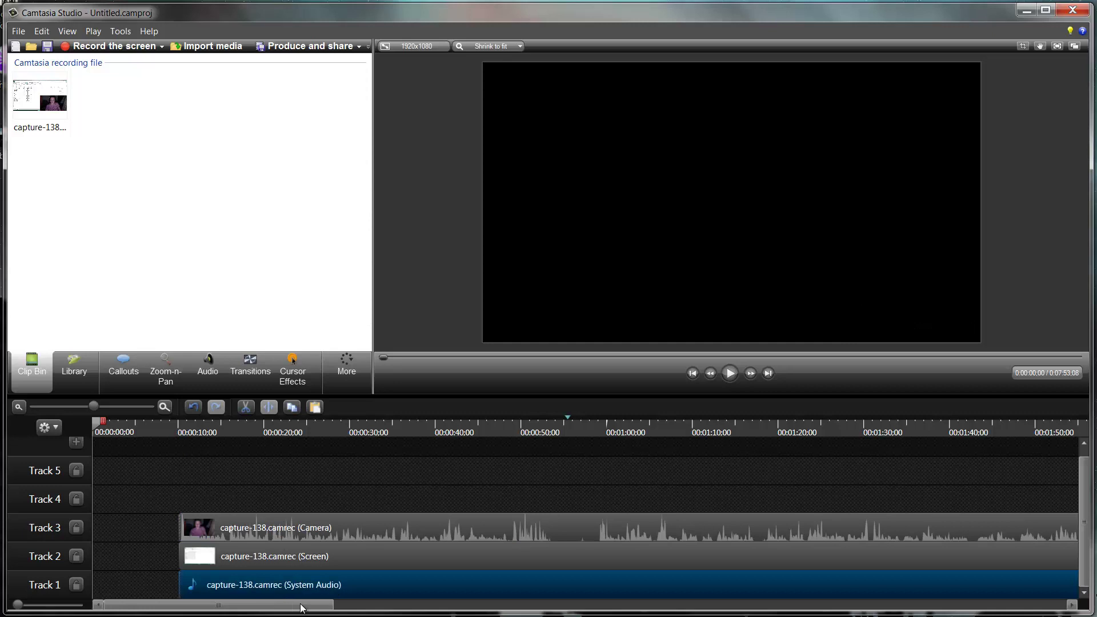
mouse_move(320, 604)
mouse_down()
mouse_move(473, 615)
mouse_move(702, 605)
mouse_move(320, 606)
mouse_up()
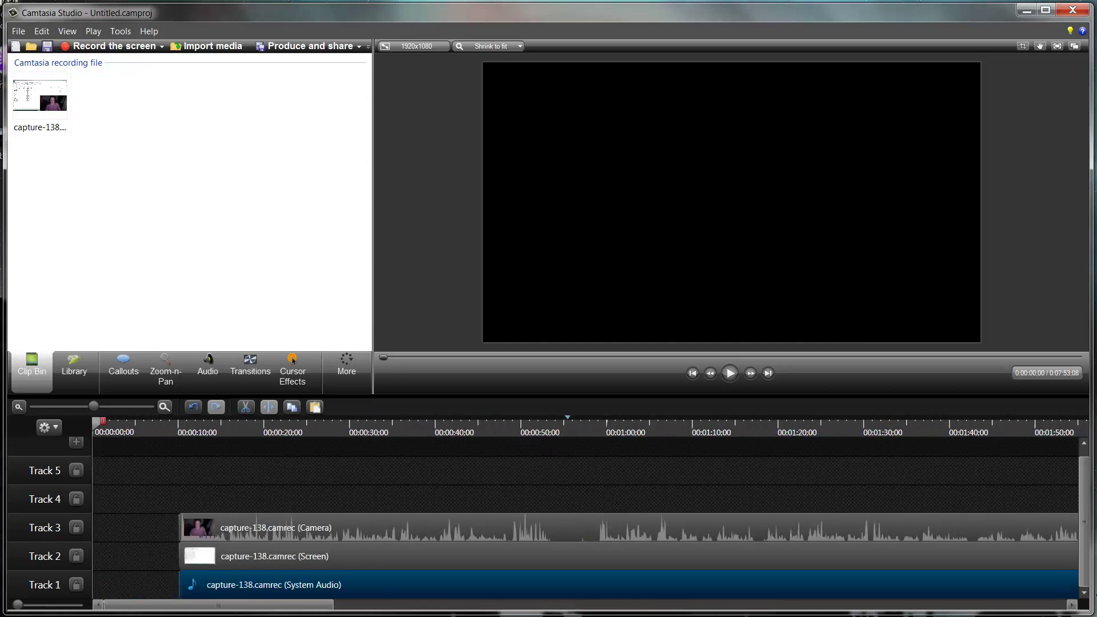
click(293, 559)
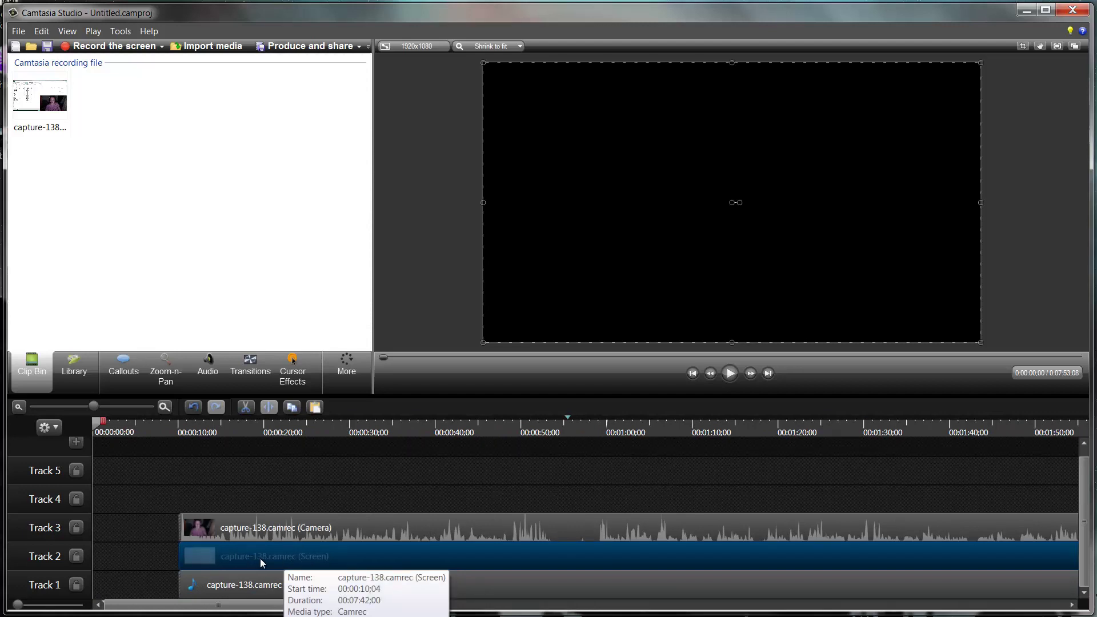
click(276, 531)
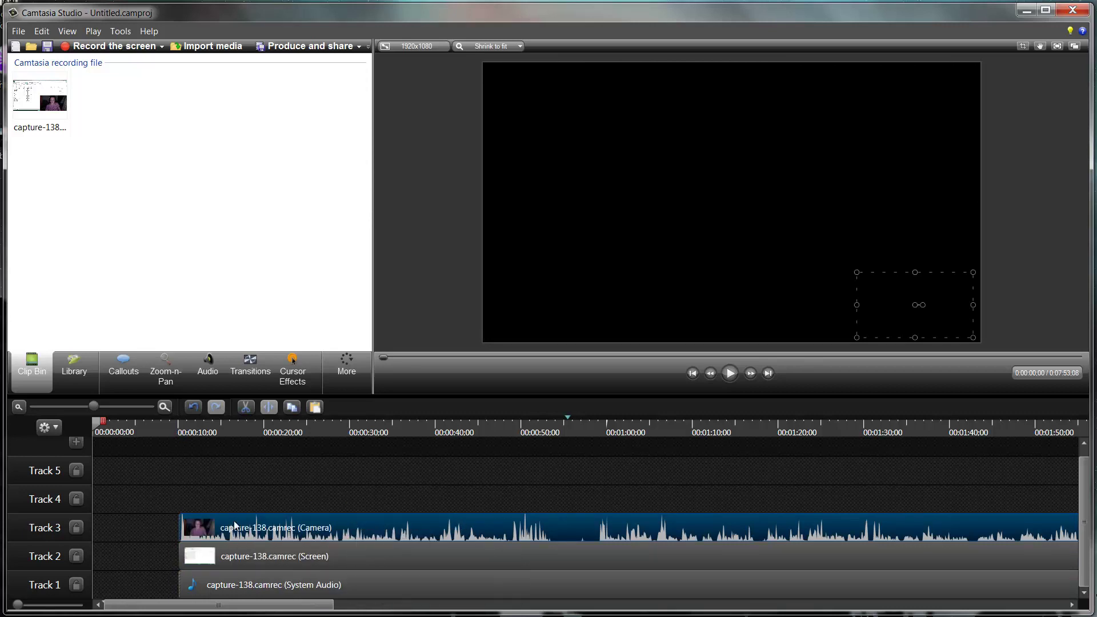
Separate the camera clip's audio onto Track 4, leaving camera video on Track 3.
right_click(310, 528)
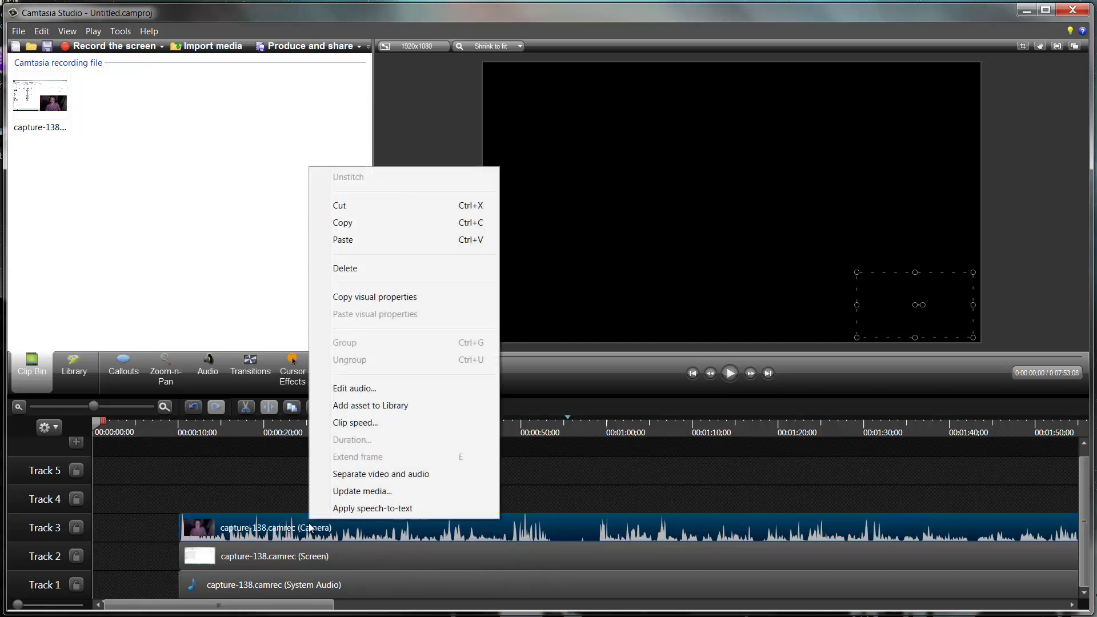
click(372, 479)
click(276, 524)
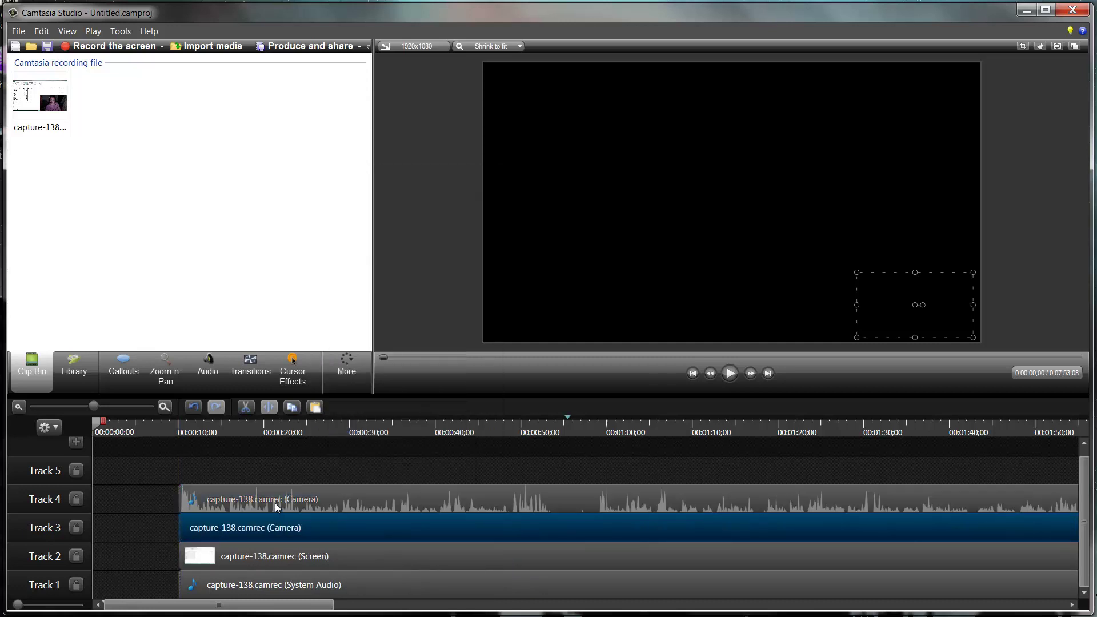
click(275, 503)
click(272, 524)
click(561, 501)
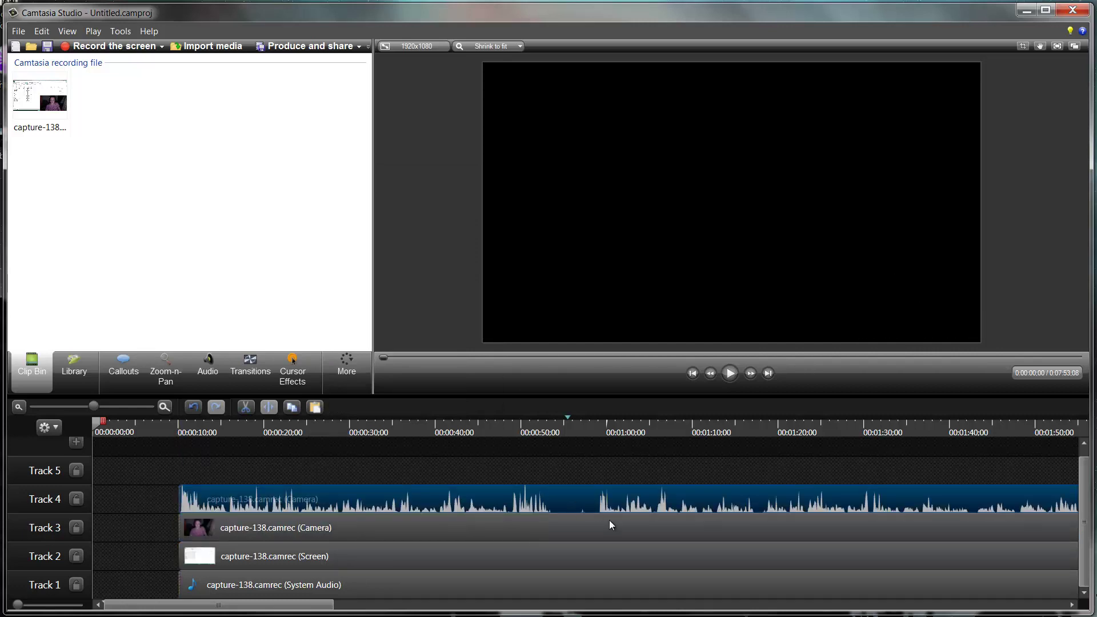
click(609, 523)
click(608, 501)
click(577, 523)
click(303, 505)
click(245, 525)
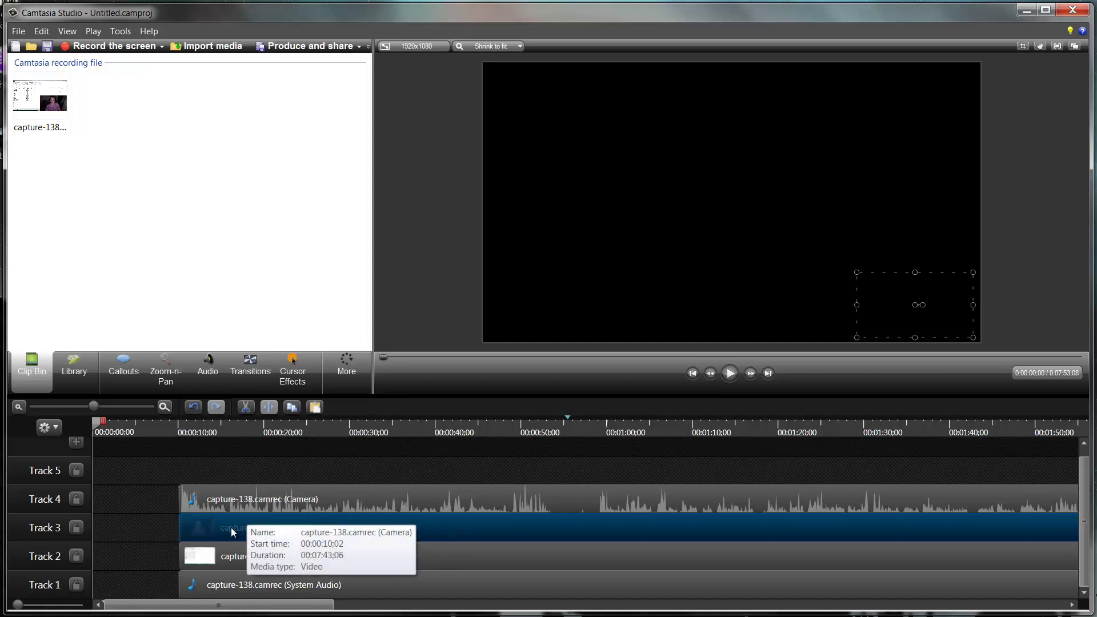
click(238, 505)
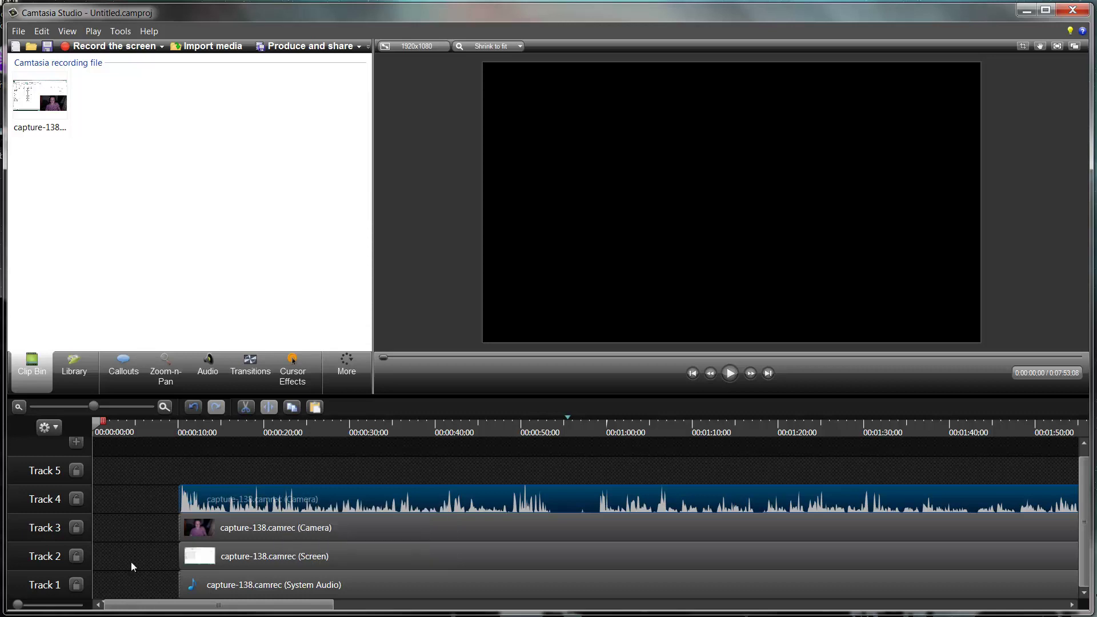
Rename Track 1 to 'System Sound' and Track 2 to 'Screen'.
right_click(56, 555)
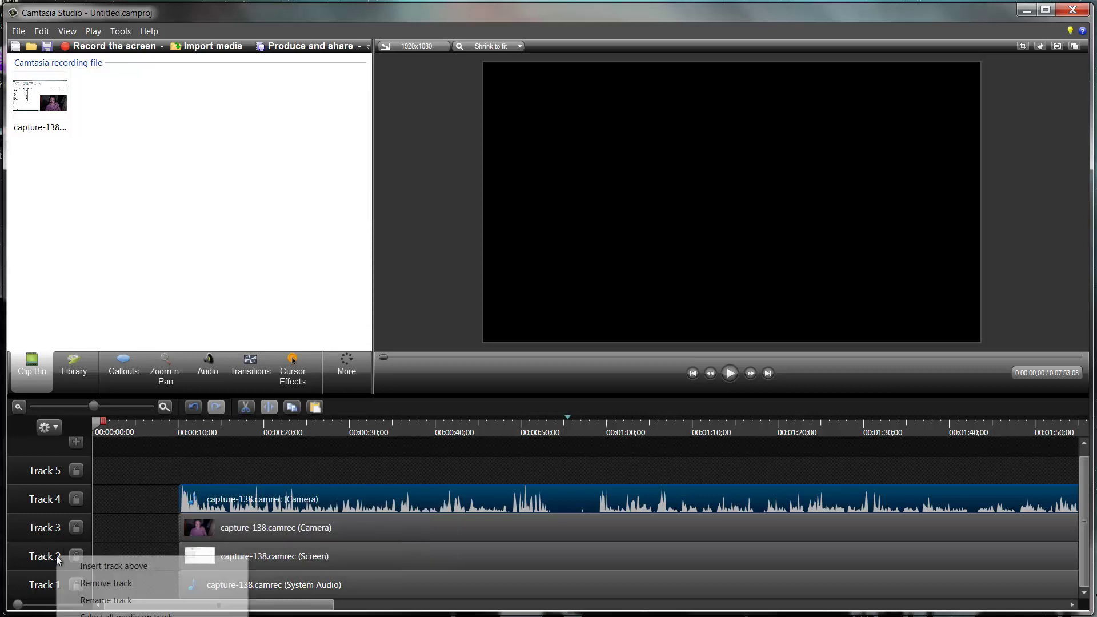
click(111, 534)
right_click(39, 584)
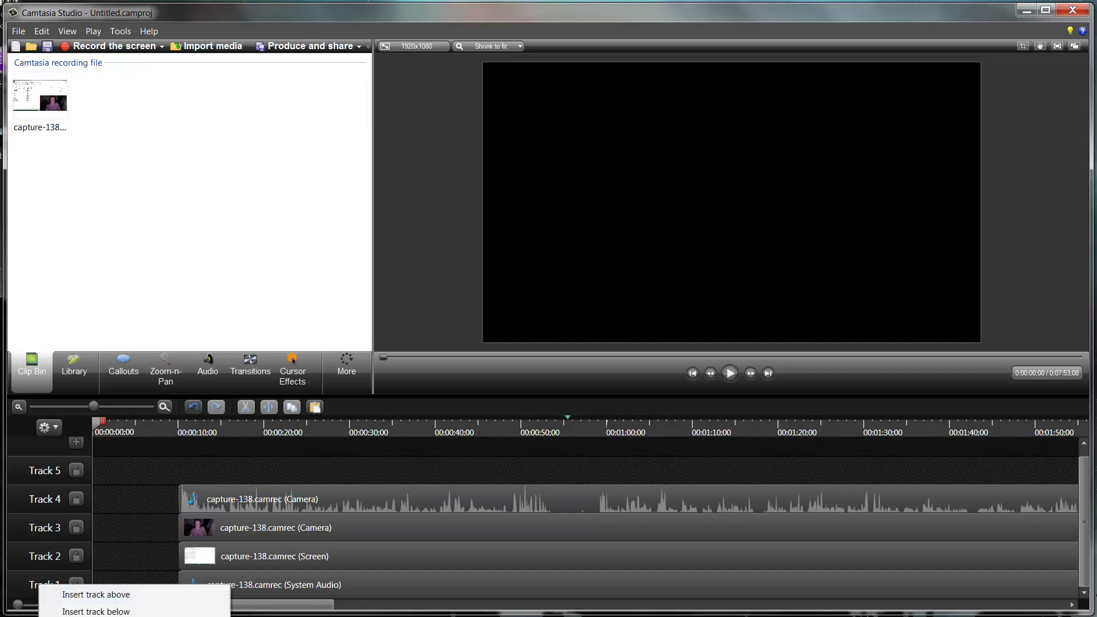
click(96, 616)
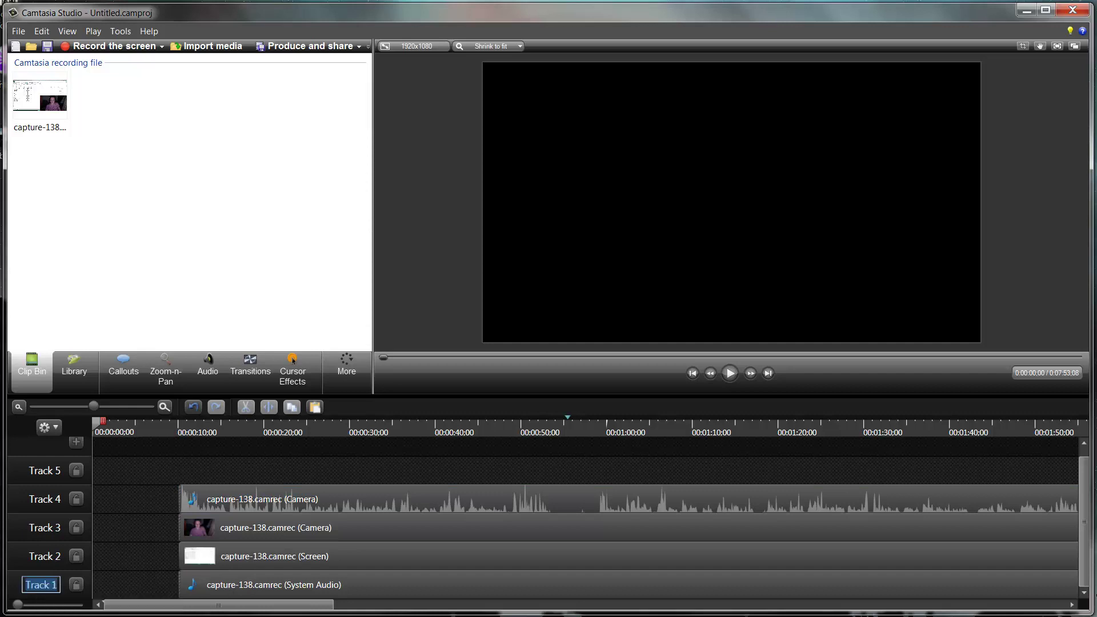
text(System Sound)
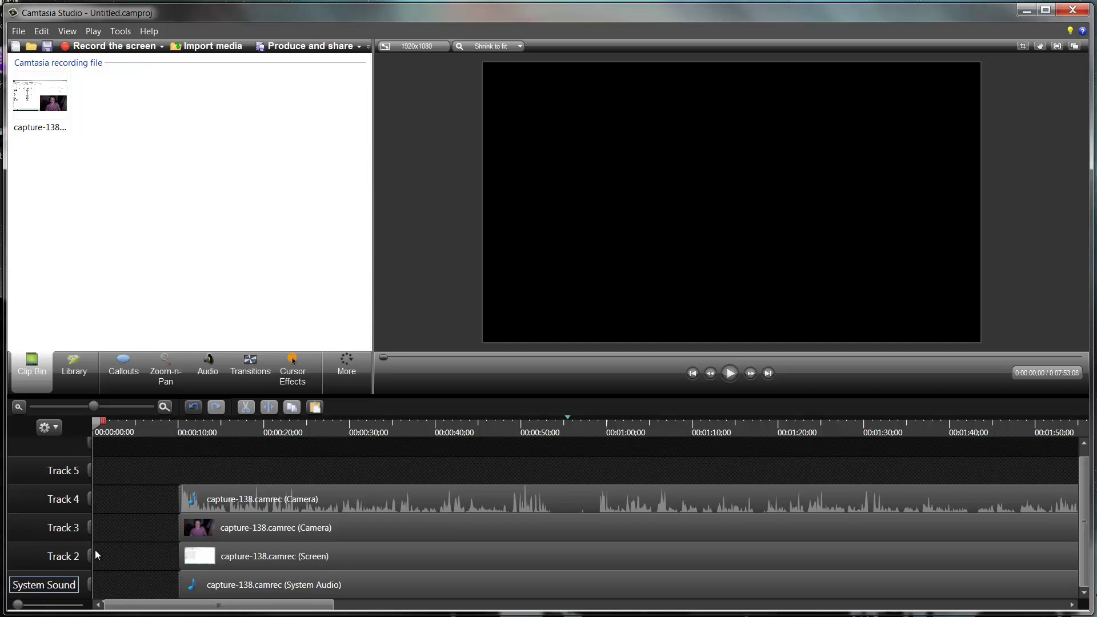
right_click(73, 560)
right_click(57, 558)
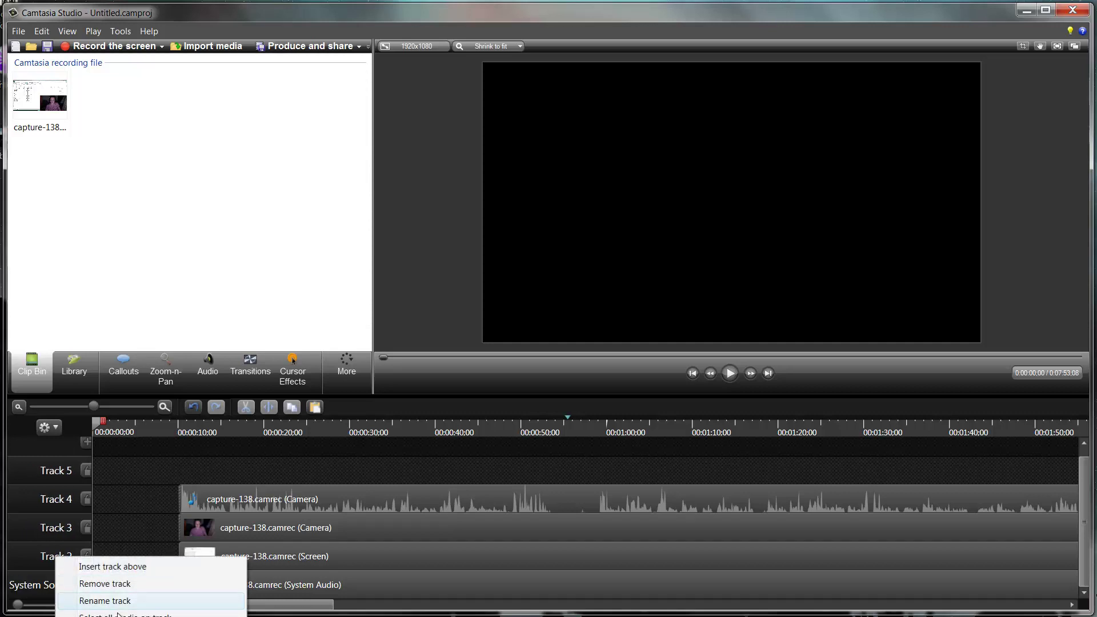
click(105, 601)
text(Screen)
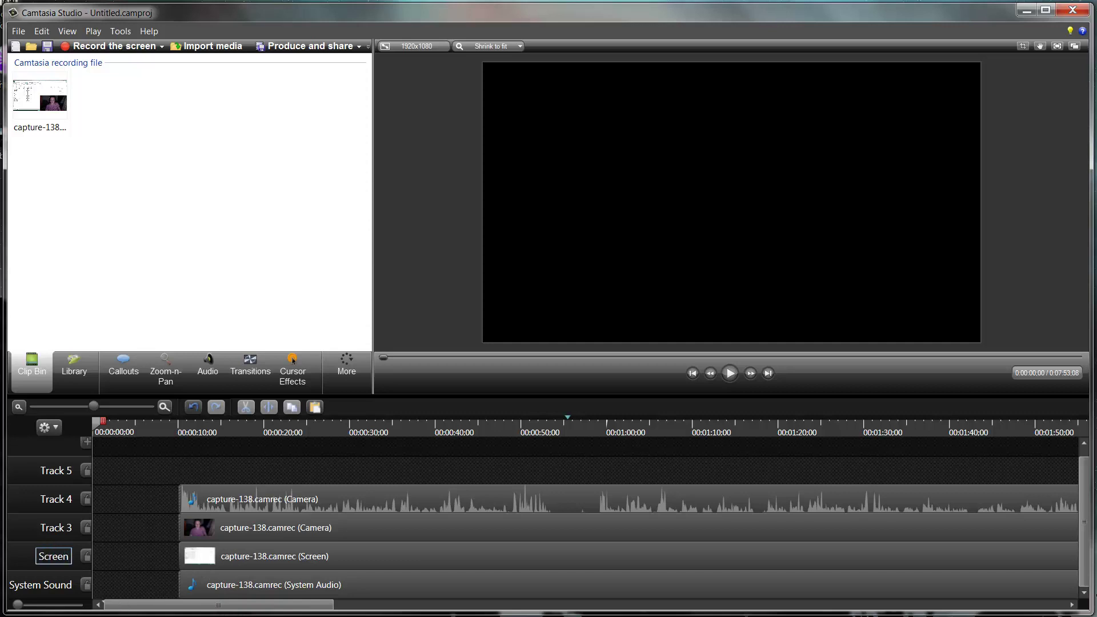
Rename Track 3 to 'Webcam' and Track 4 to 'Naritive'.
right_click(79, 525)
click(122, 569)
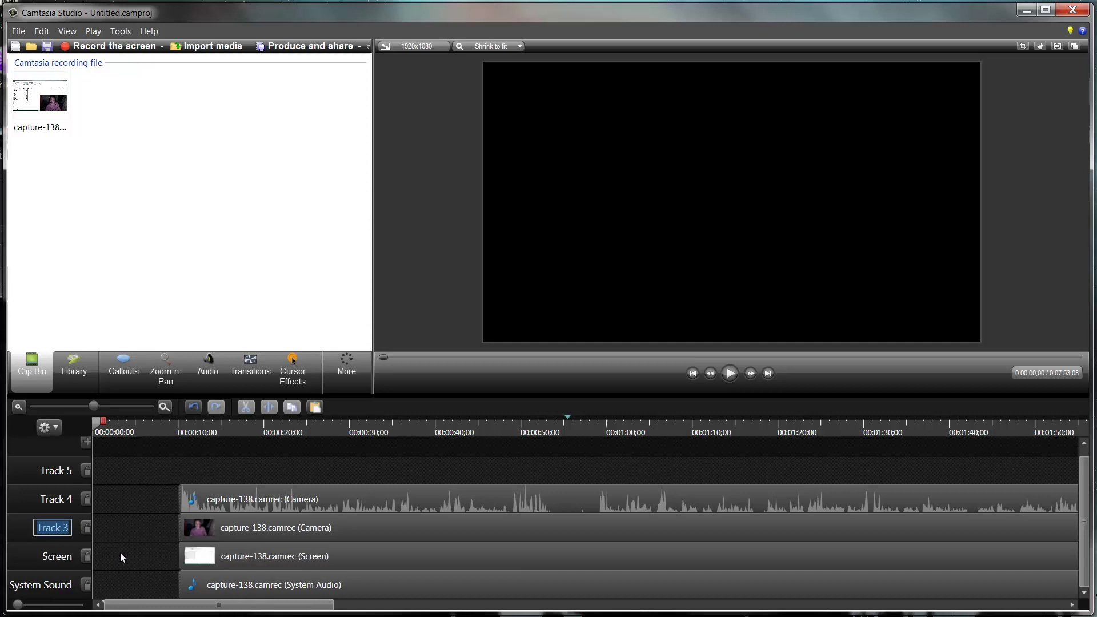
text(Webcam)
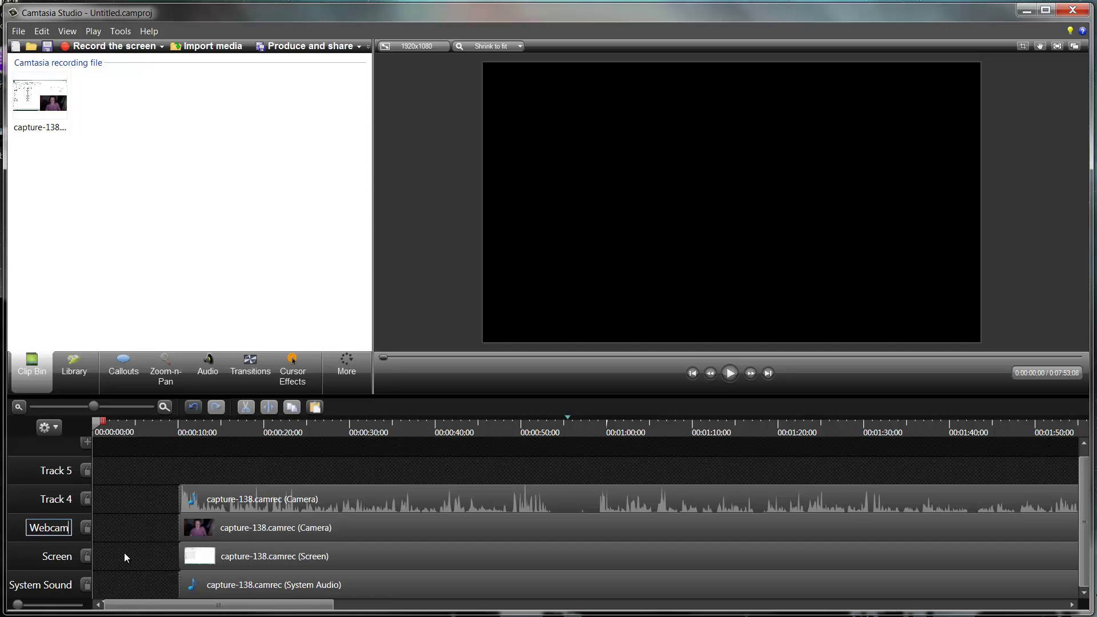
right_click(63, 500)
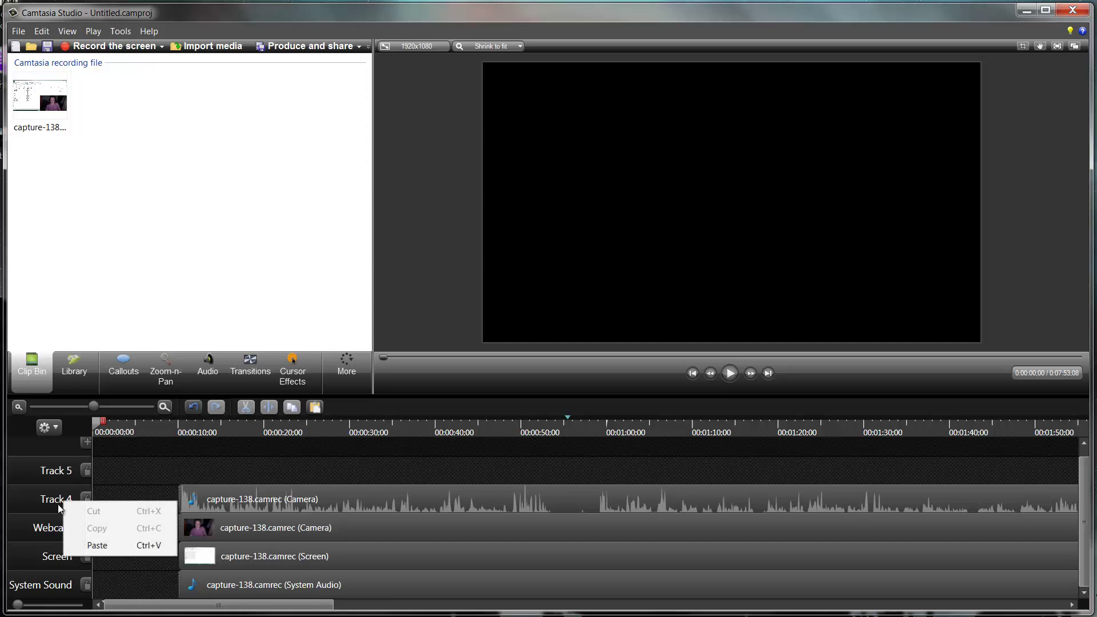
right_click(59, 504)
click(131, 548)
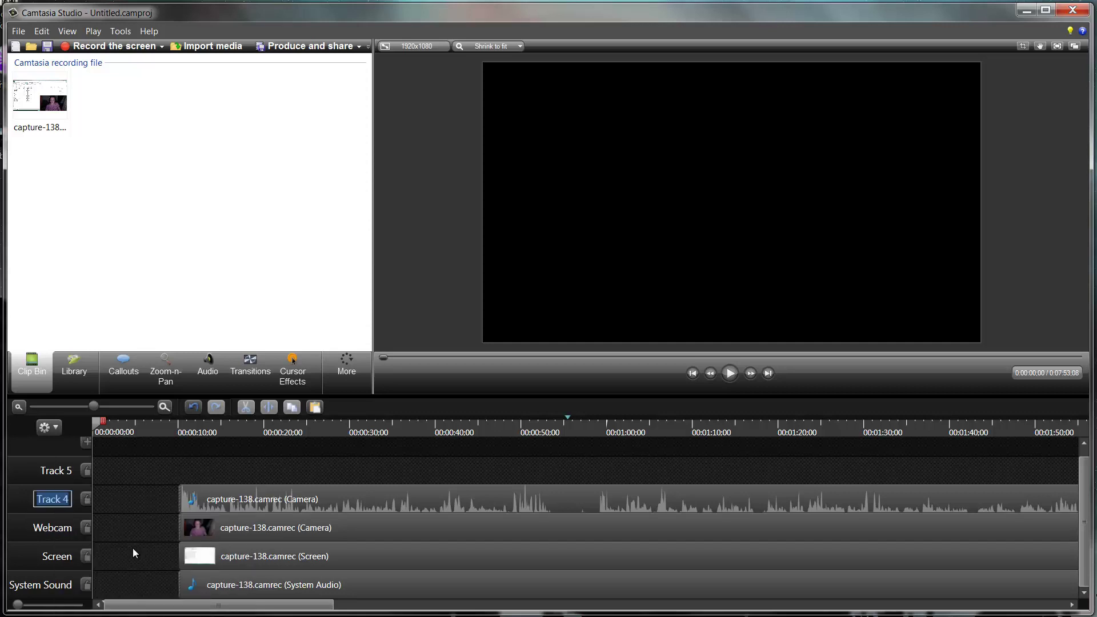
text(Naritive)
key(Return)
Import 140225-i15black-1192.mp4 from the Desktop into the Clip Bin.
click(219, 50)
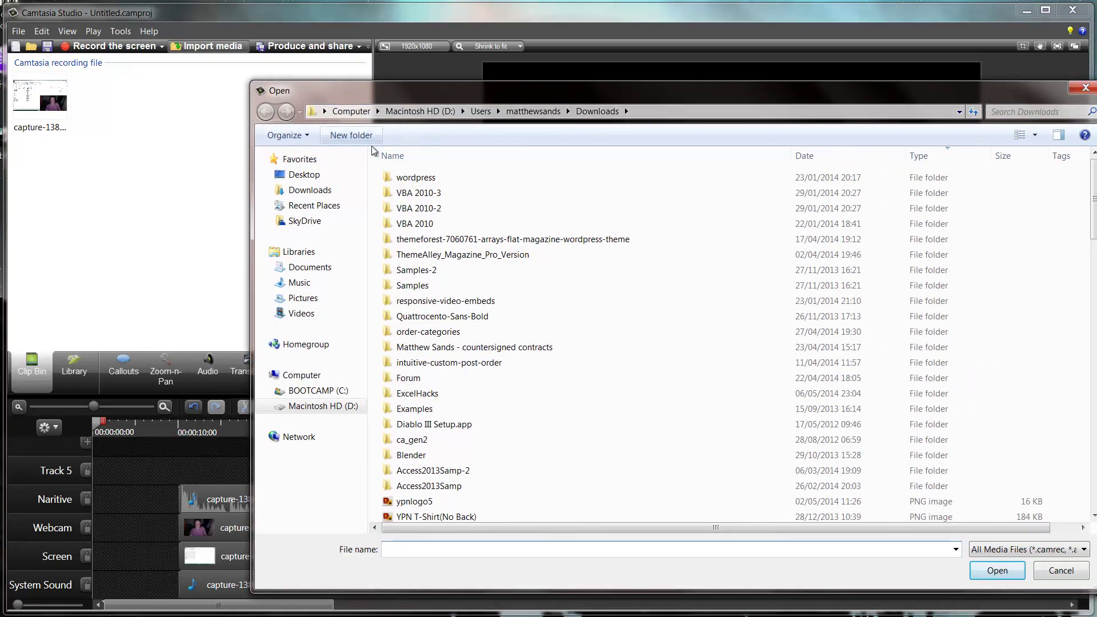
click(305, 174)
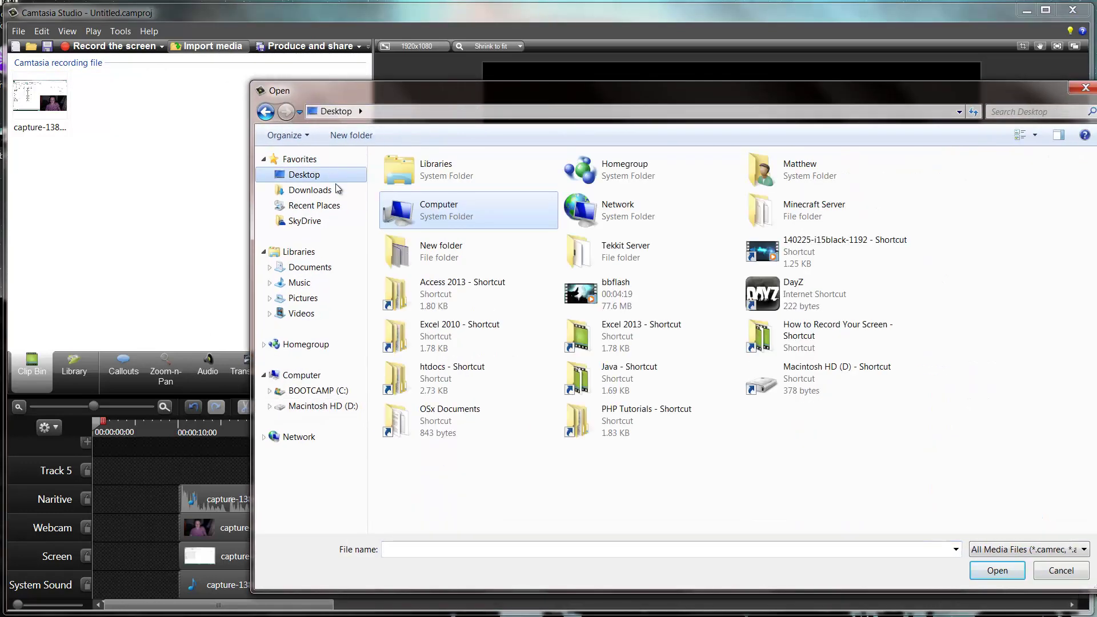
double_click(846, 251)
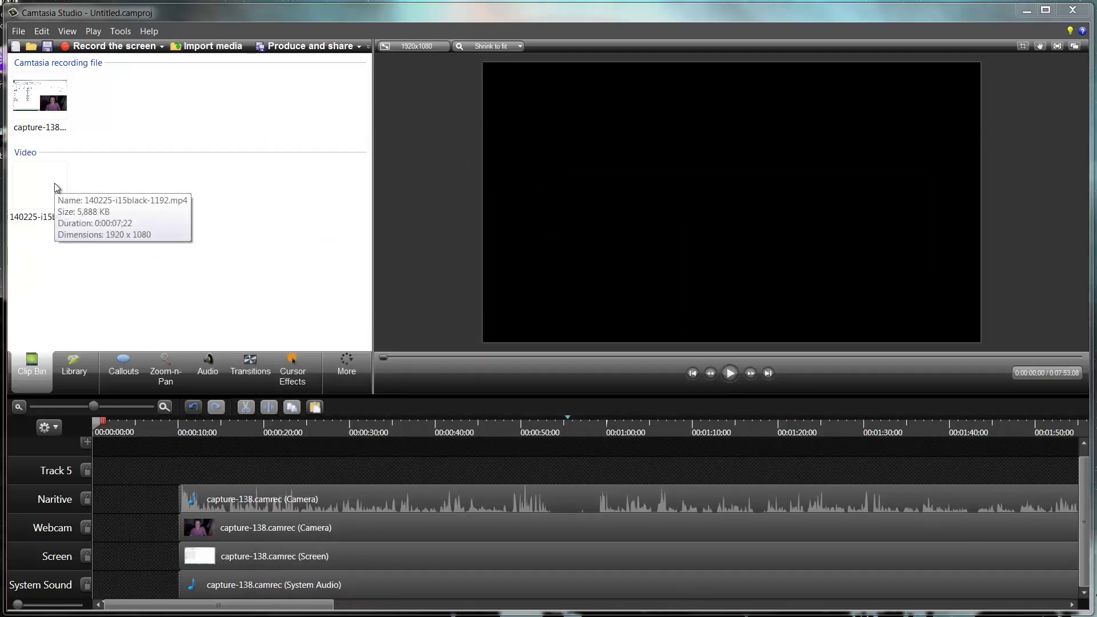
click(54, 183)
click(58, 135)
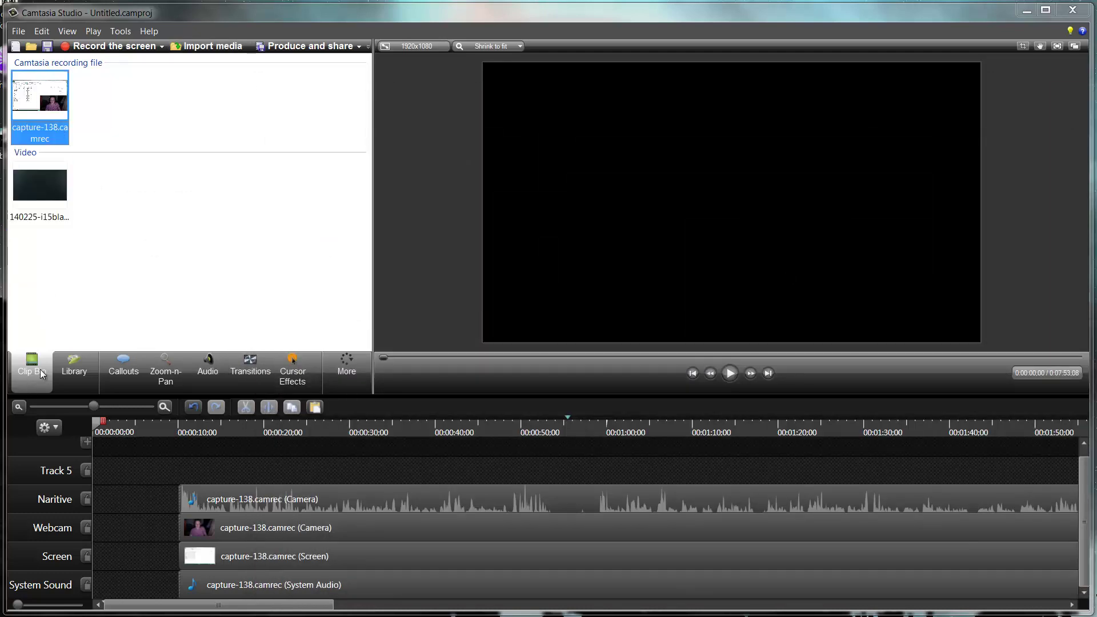
Browse the Library and Transitions panels, then return to the Clip Bin and select the intro clip.
click(74, 369)
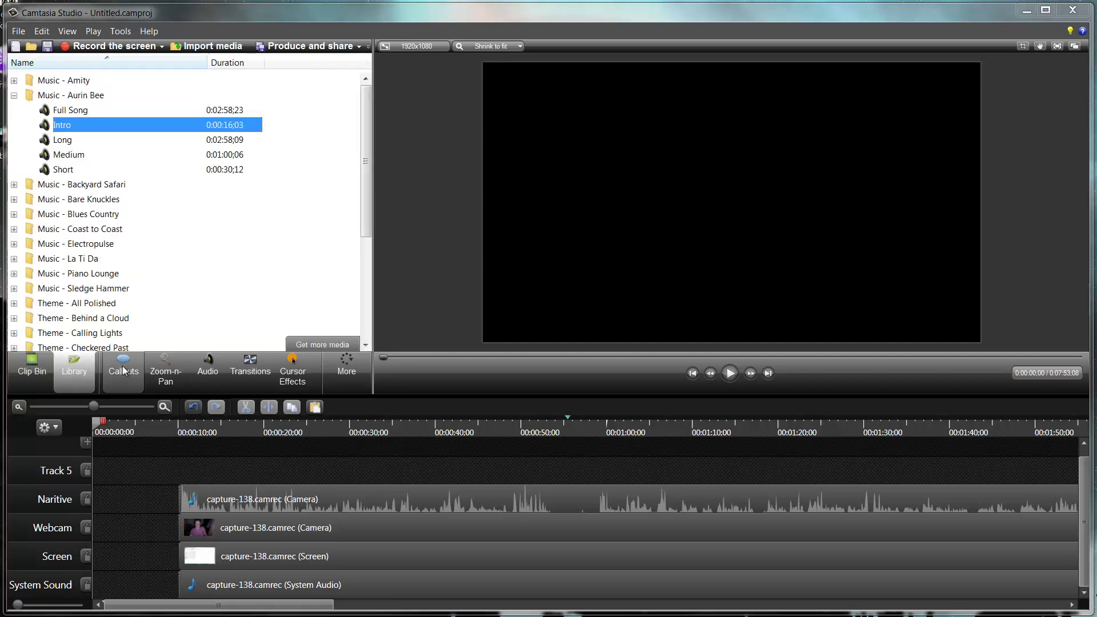
click(123, 370)
click(166, 371)
click(208, 369)
click(251, 367)
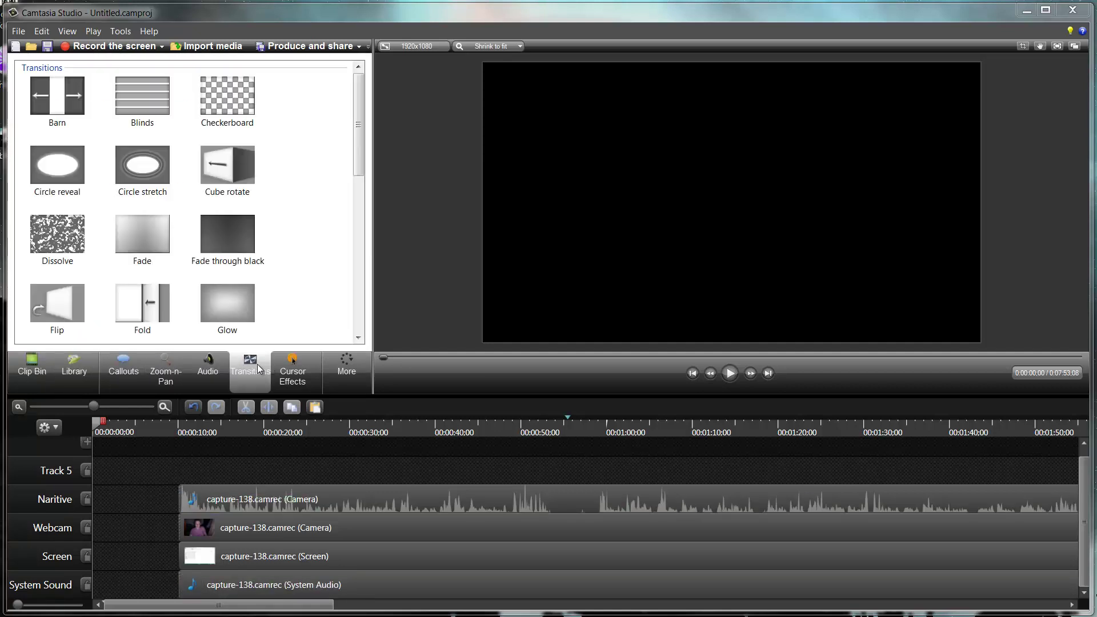
click(23, 371)
click(53, 178)
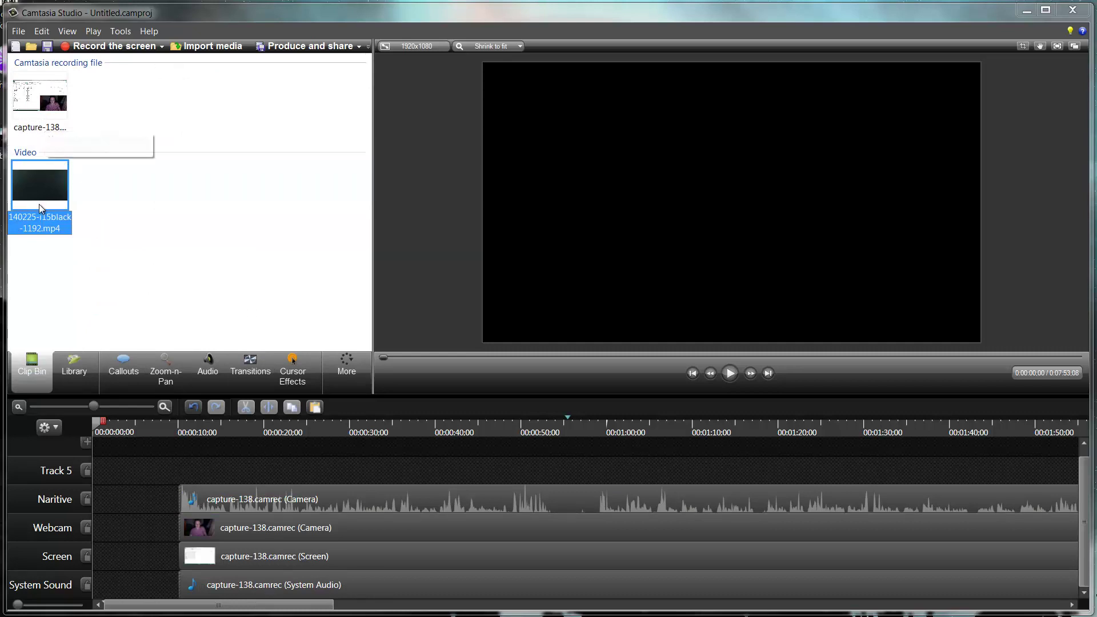
Place the intro video at 0:00 on Track 5 and rename that track 'Intro'.
drag(42, 209, 114, 473)
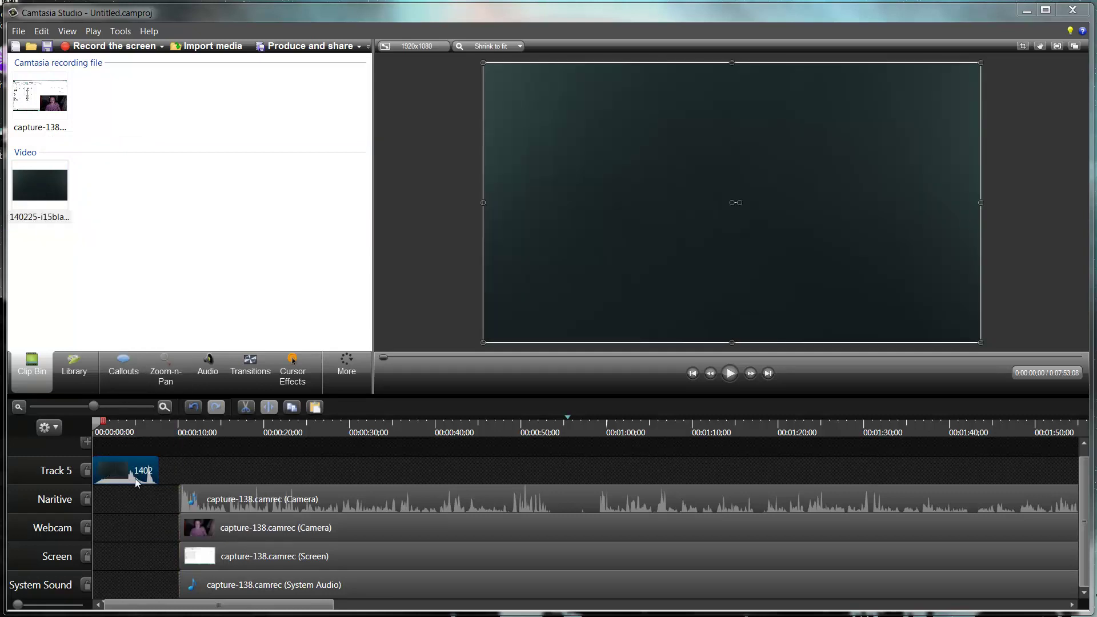
right_click(63, 472)
click(96, 516)
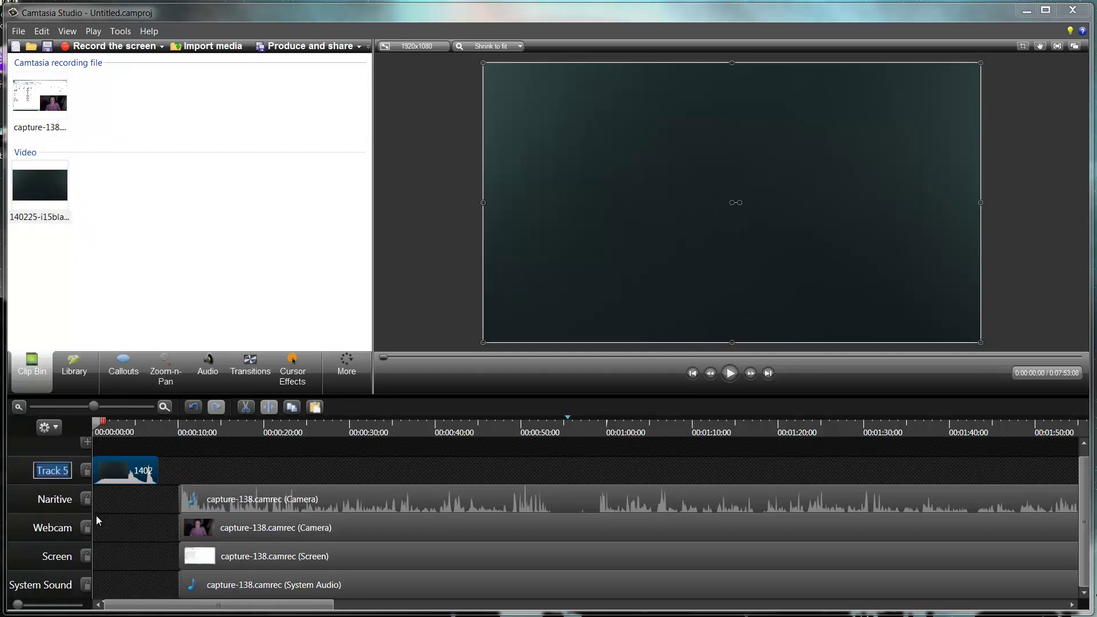
text(Intro)
key(Return)
Move the Naritive, Webcam, Screen and System Sound clips to start right after the intro.
click(203, 497)
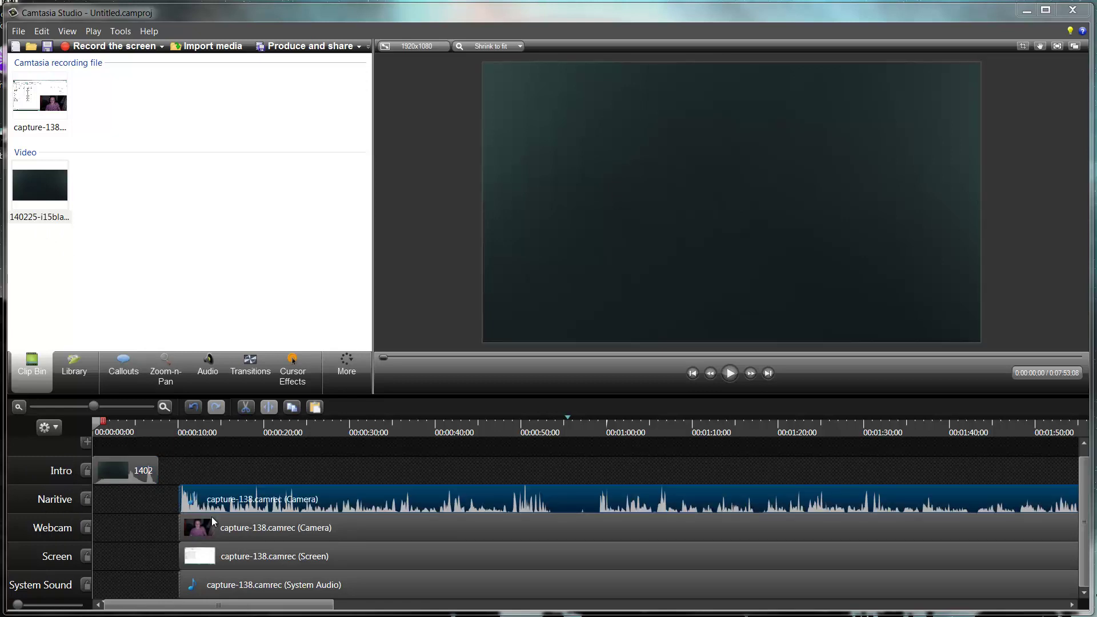
ctrl+click(211, 517)
ctrl+click(230, 557)
ctrl+click(235, 574)
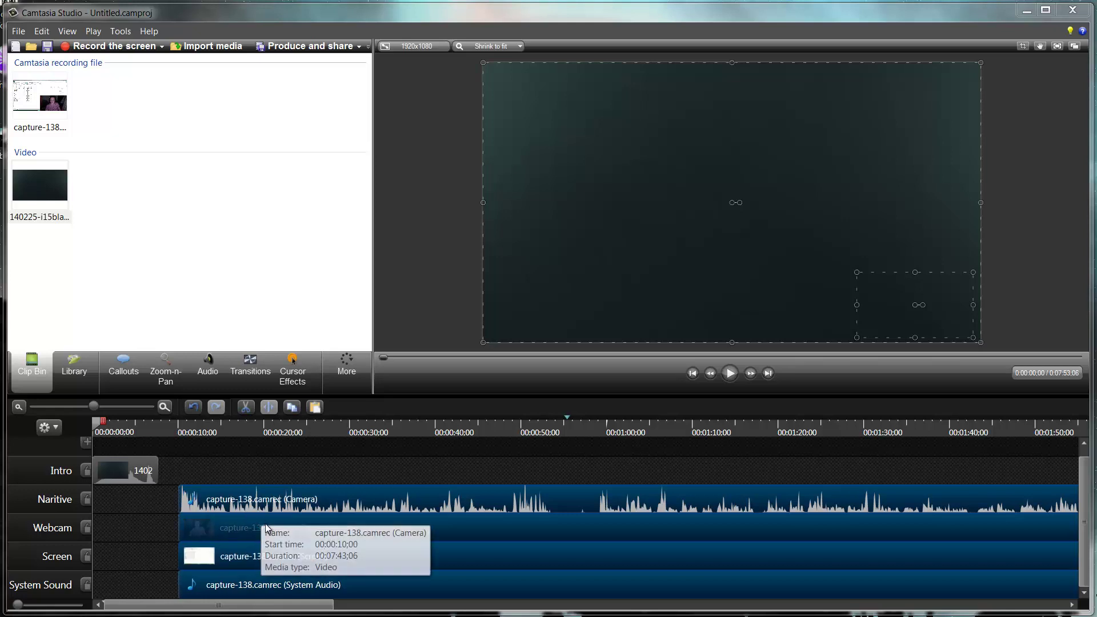
drag(265, 524, 247, 529)
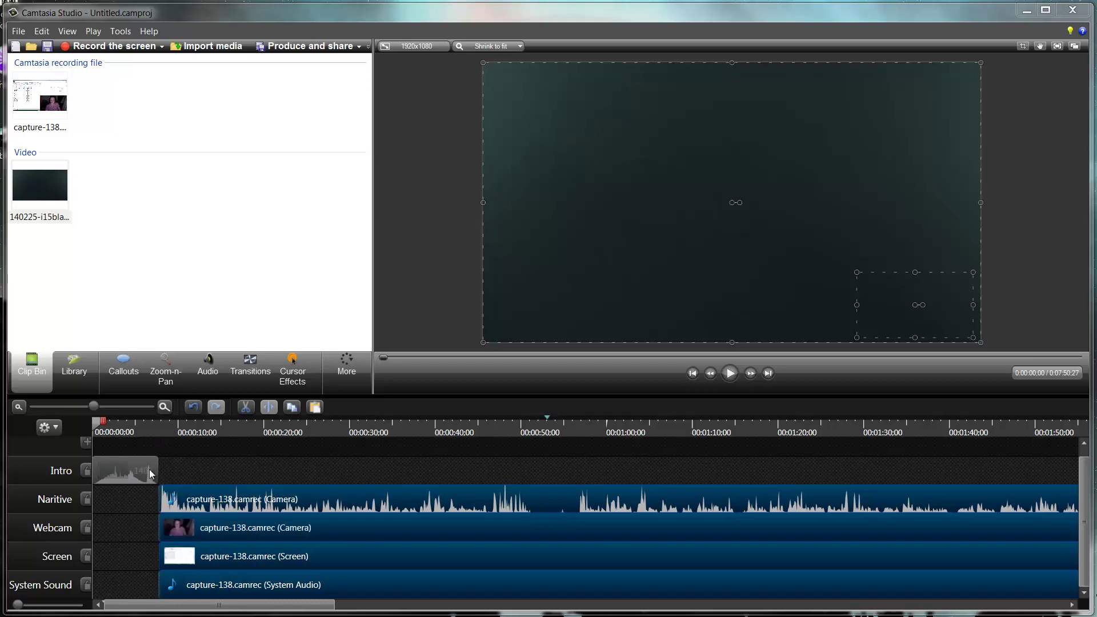
click(135, 481)
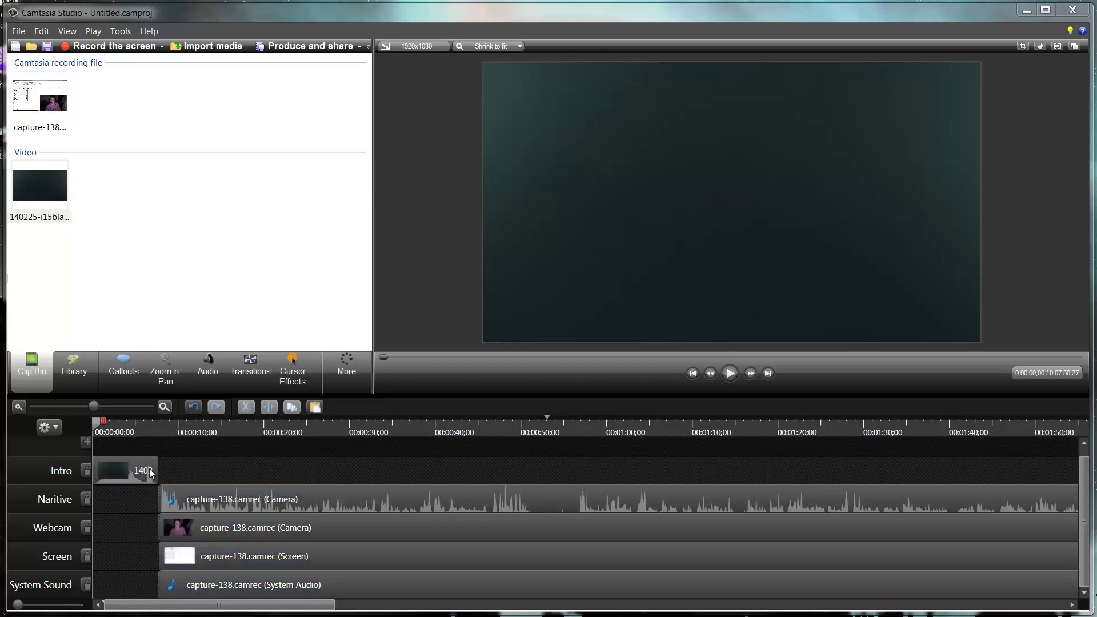
scroll(249, 558, right, 5)
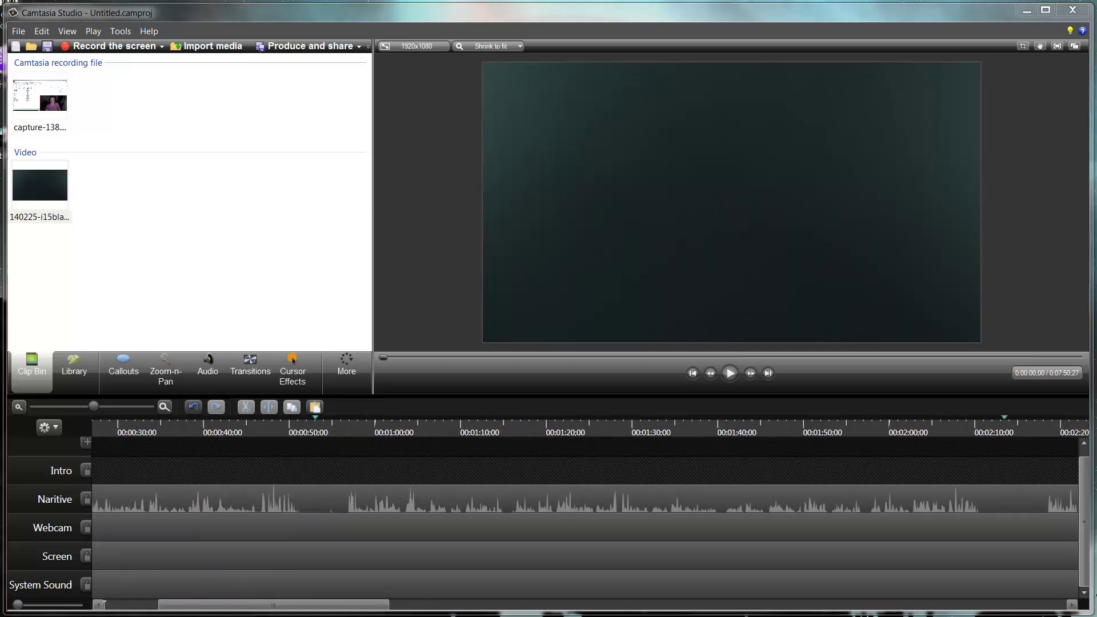
scroll(249, 557, left, 4)
scroll(535, 446, left, 1)
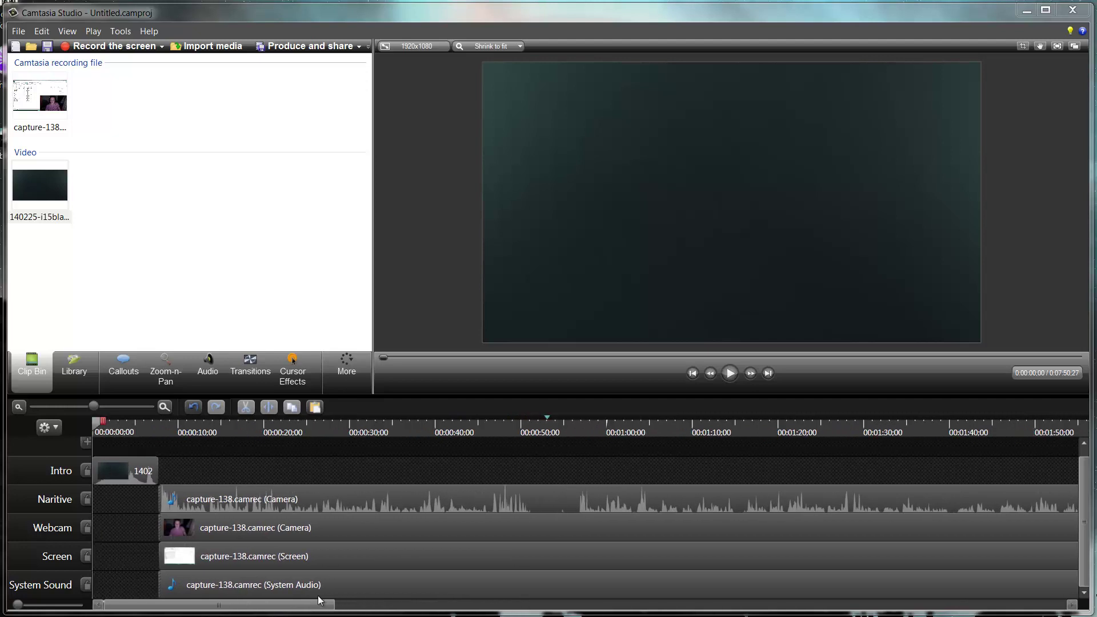
Delete the silent pause from 0:53 to 0:56 across all recording tracks.
mouse_move(537, 435)
mouse_down()
mouse_move(509, 429)
mouse_move(595, 432)
mouse_move(531, 438)
mouse_move(540, 438)
mouse_up()
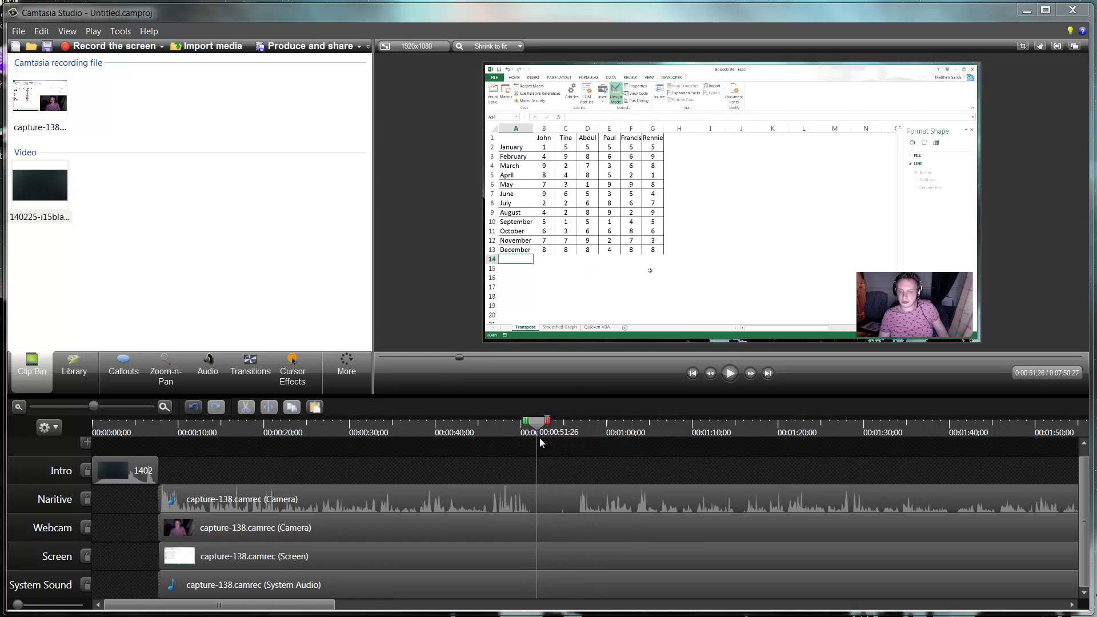
click(727, 372)
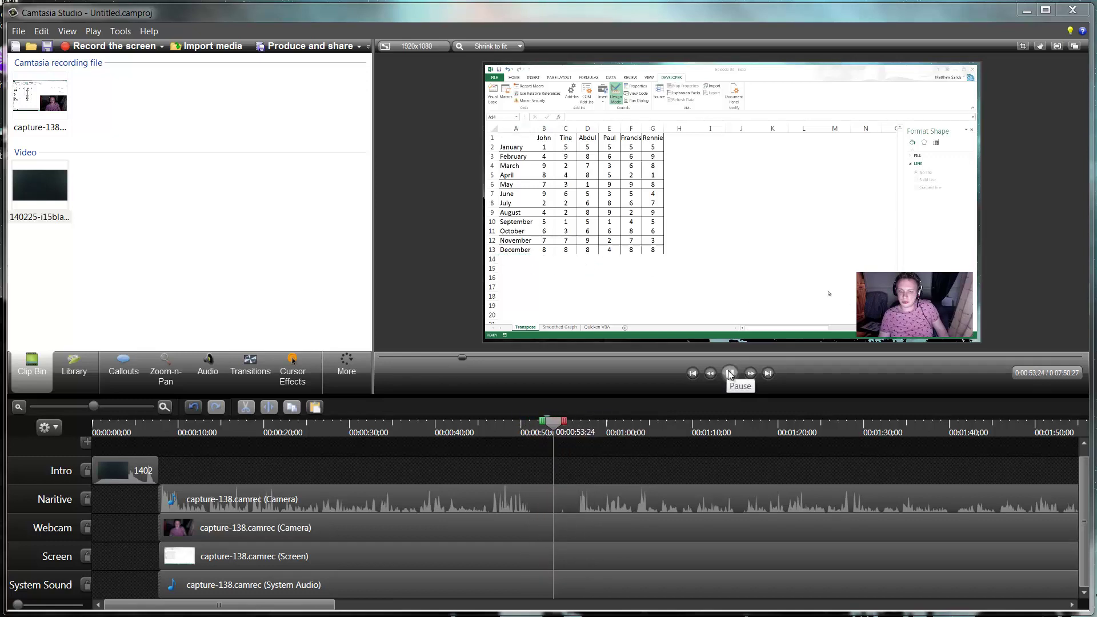
click(728, 373)
mouse_move(542, 433)
mouse_down()
mouse_move(529, 432)
mouse_move(578, 423)
mouse_up()
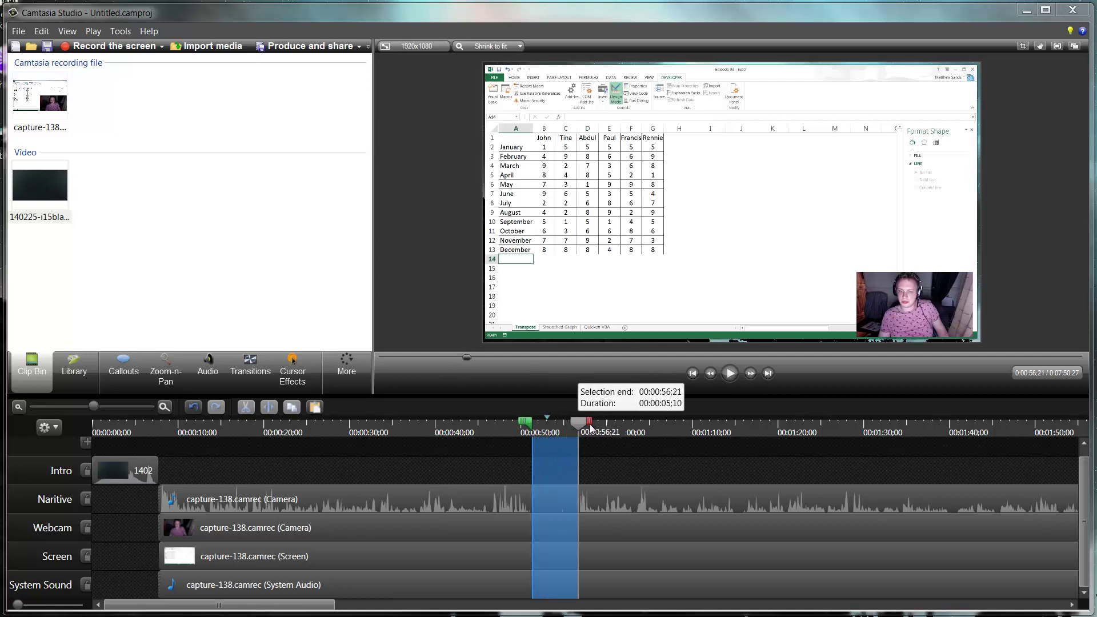
right_click(561, 466)
click(607, 540)
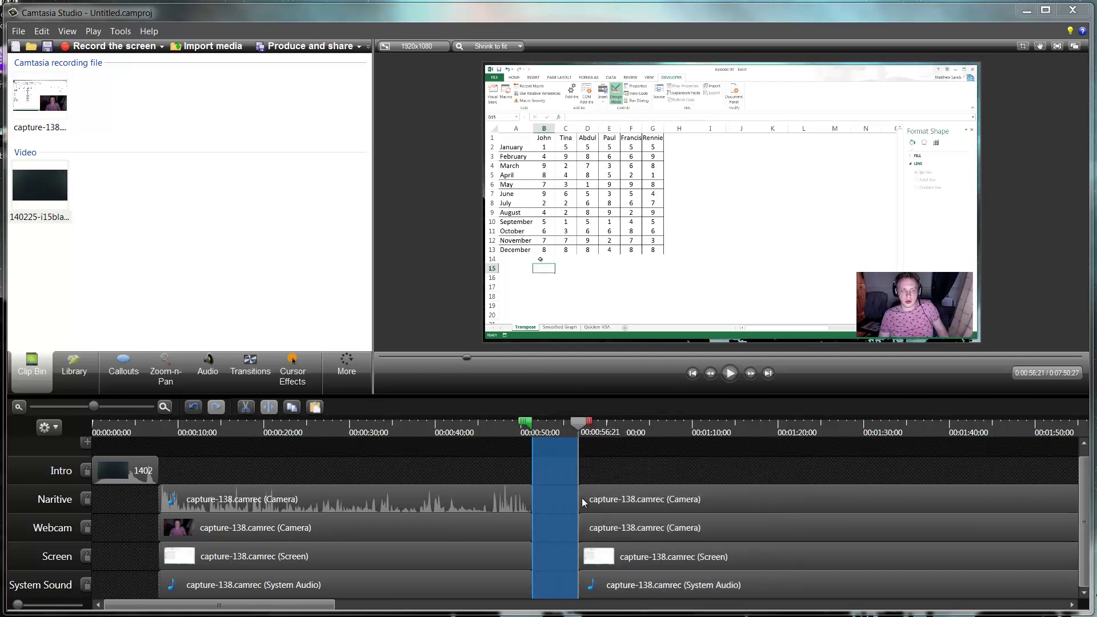
drag(582, 423, 534, 422)
Delete the silent pause from 2:10 to 2:18 across all recording tracks.
click(478, 428)
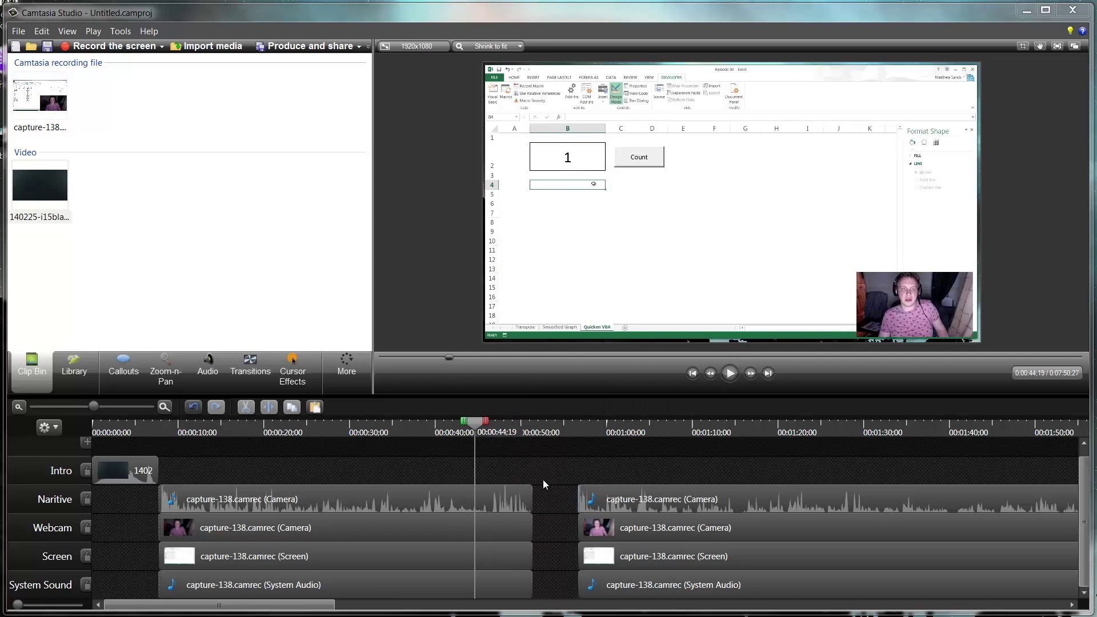
drag(336, 606, 472, 609)
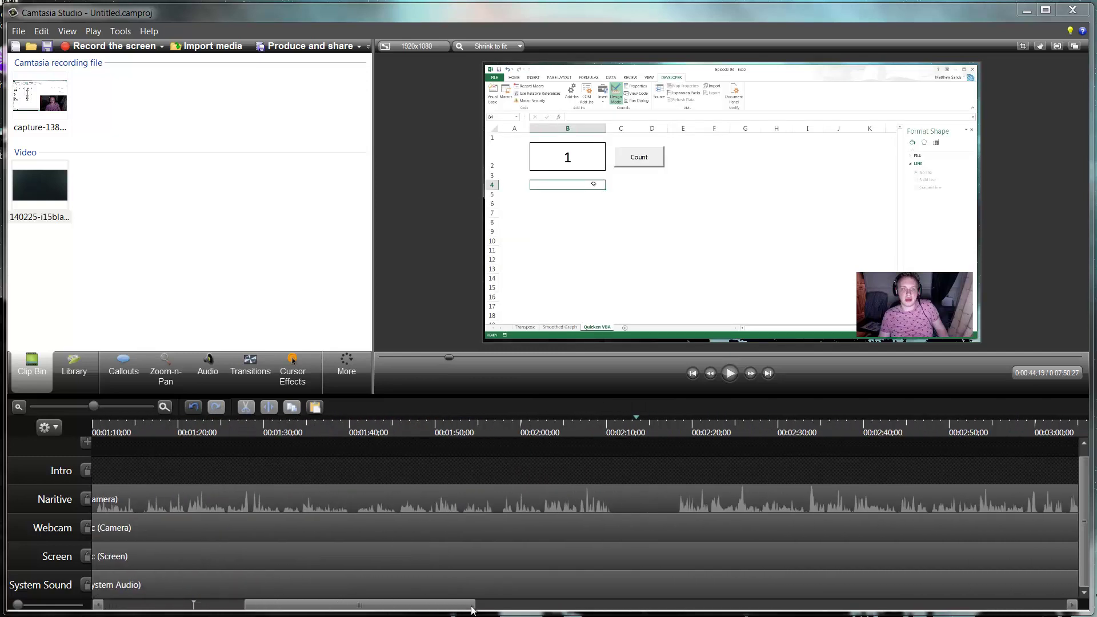
click(616, 431)
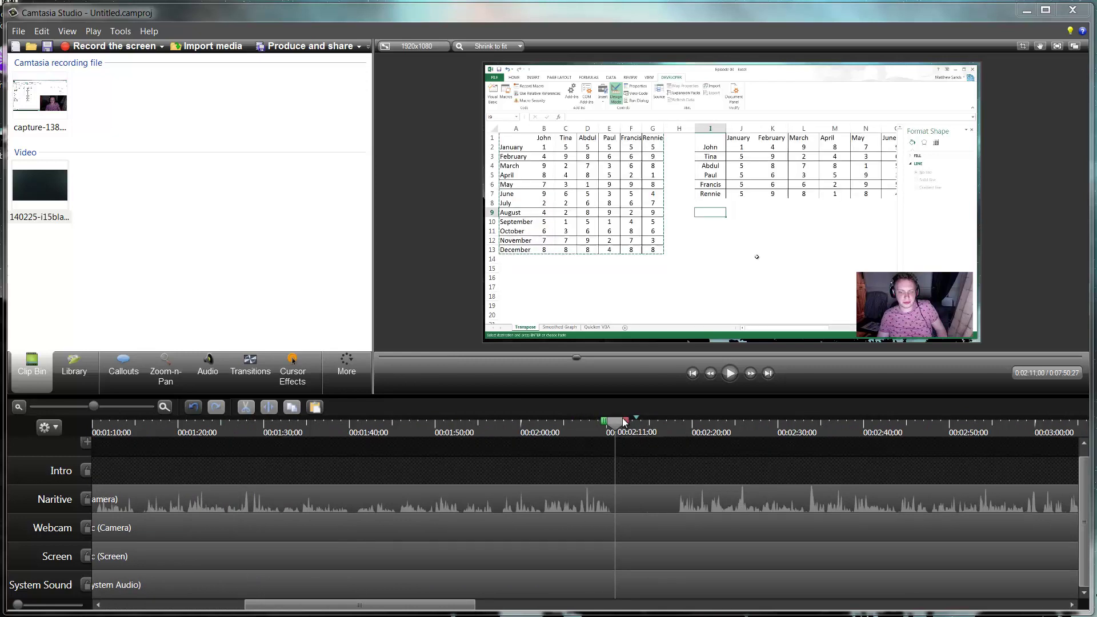
drag(626, 424, 687, 426)
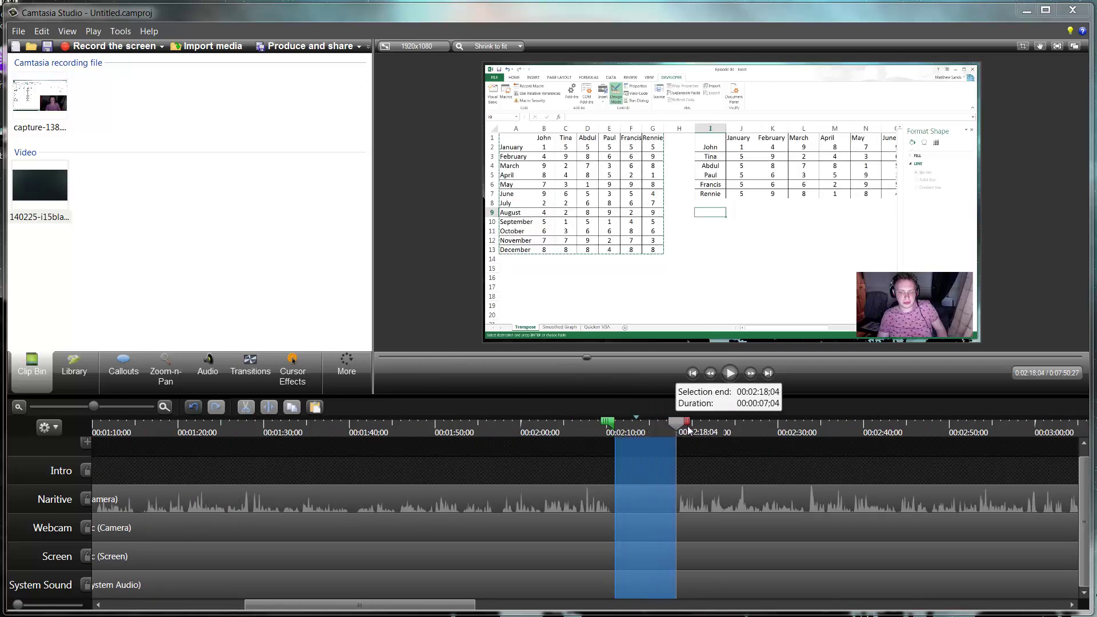
right_click(647, 462)
click(701, 538)
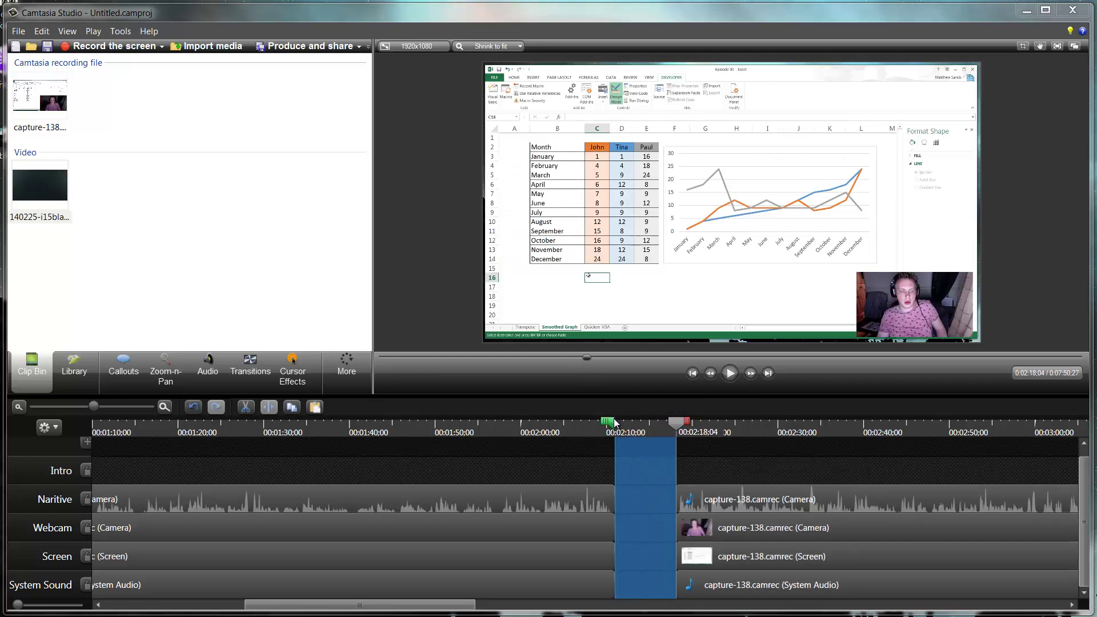
drag(607, 422, 665, 423)
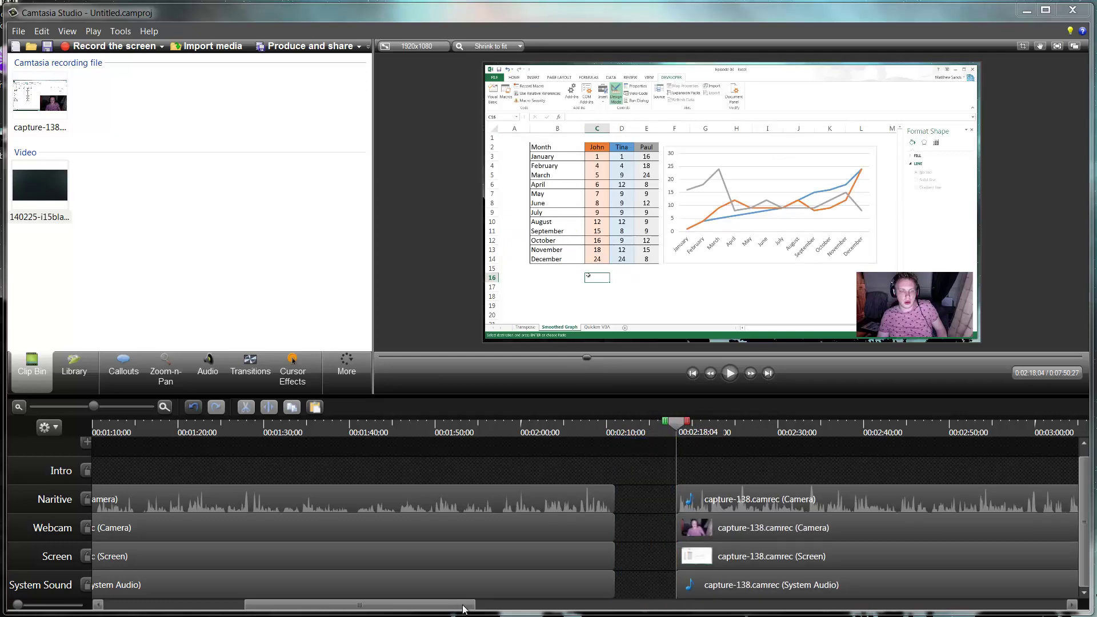
drag(456, 607, 220, 609)
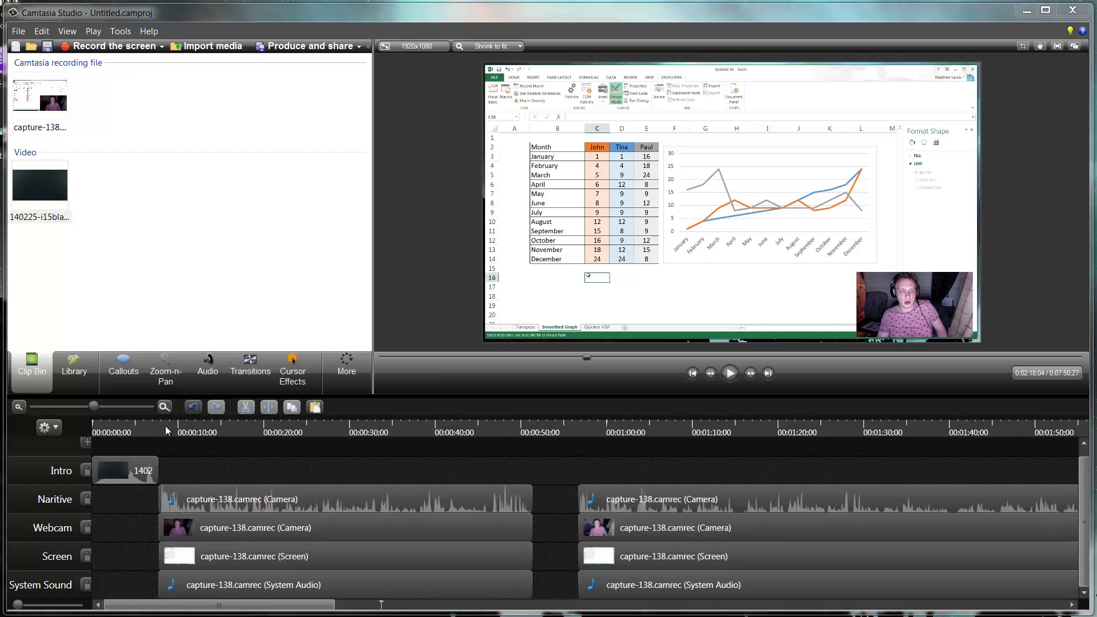
Scrub from 0:00 through the intro into the recording, then show the Callouts panel.
click(104, 429)
click(108, 430)
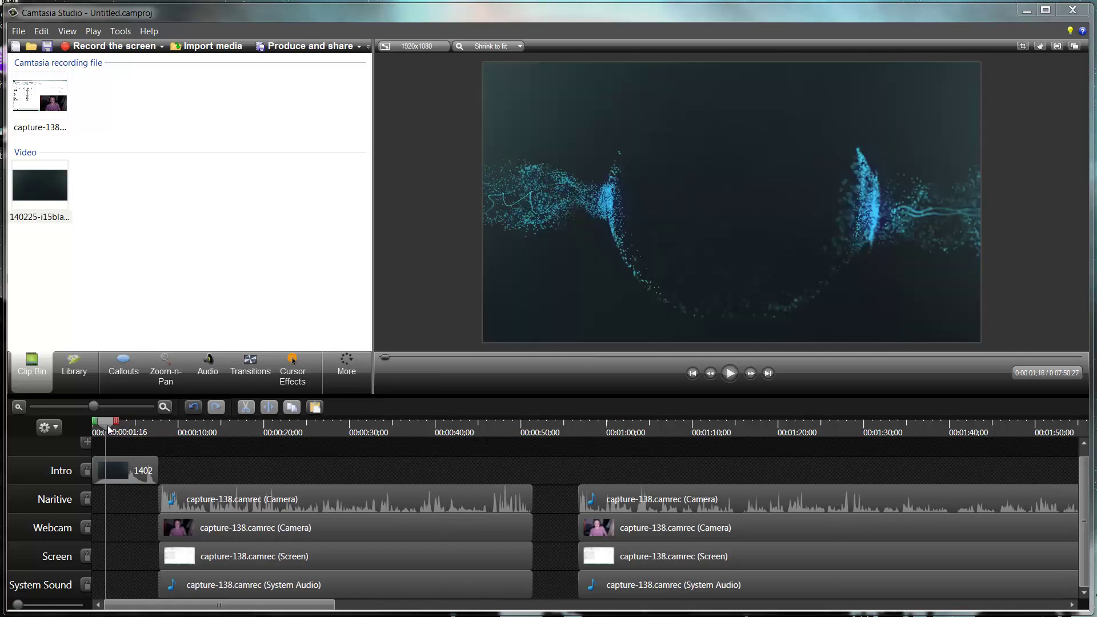
drag(109, 430, 506, 449)
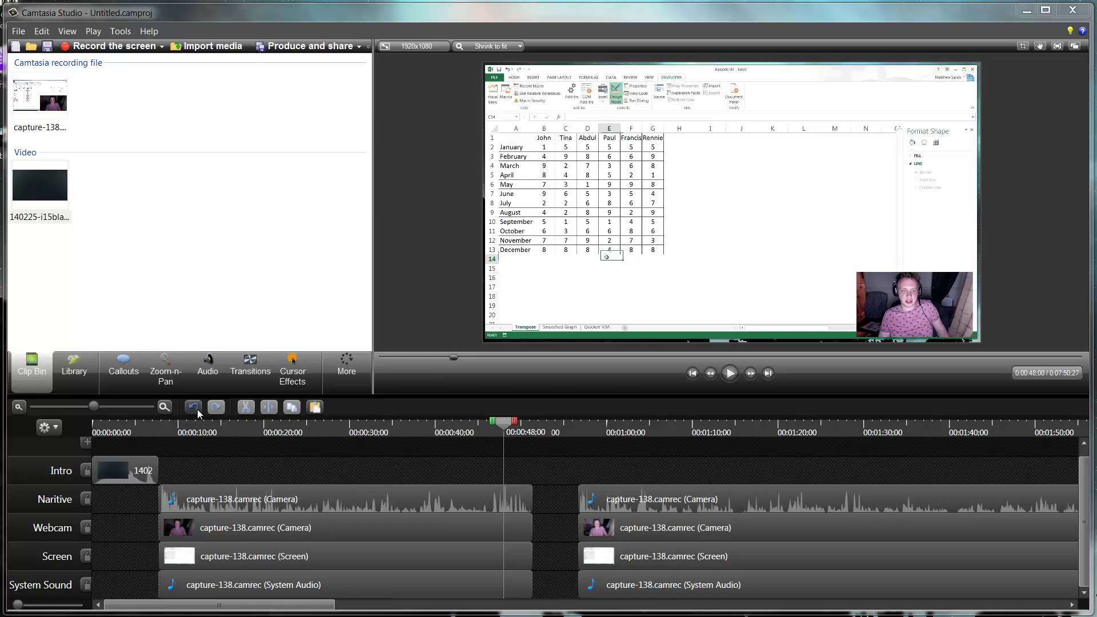
click(138, 376)
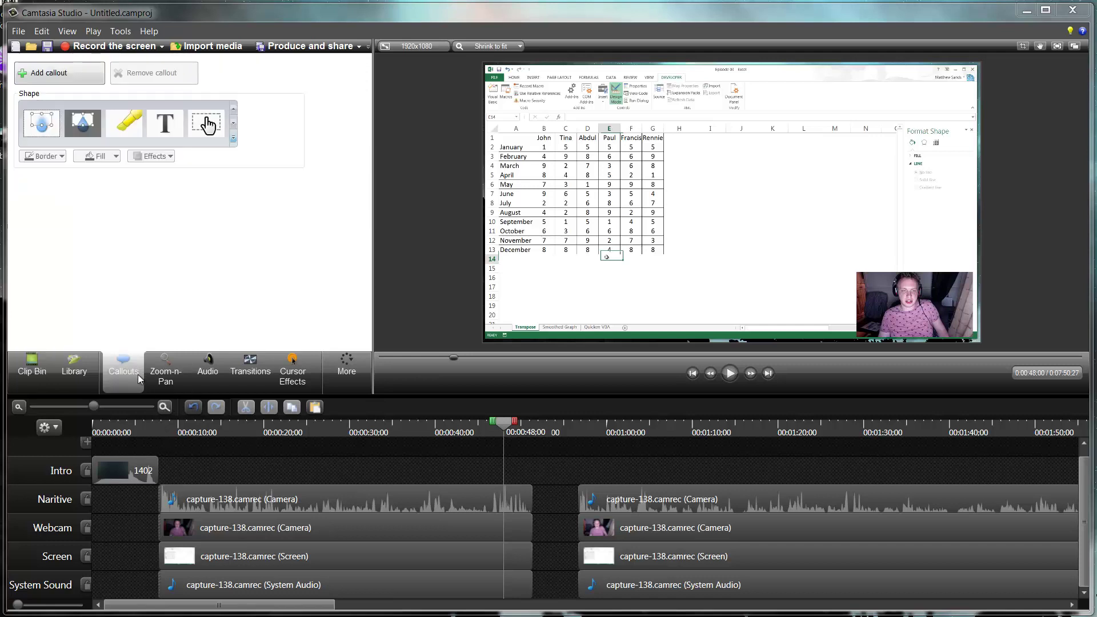